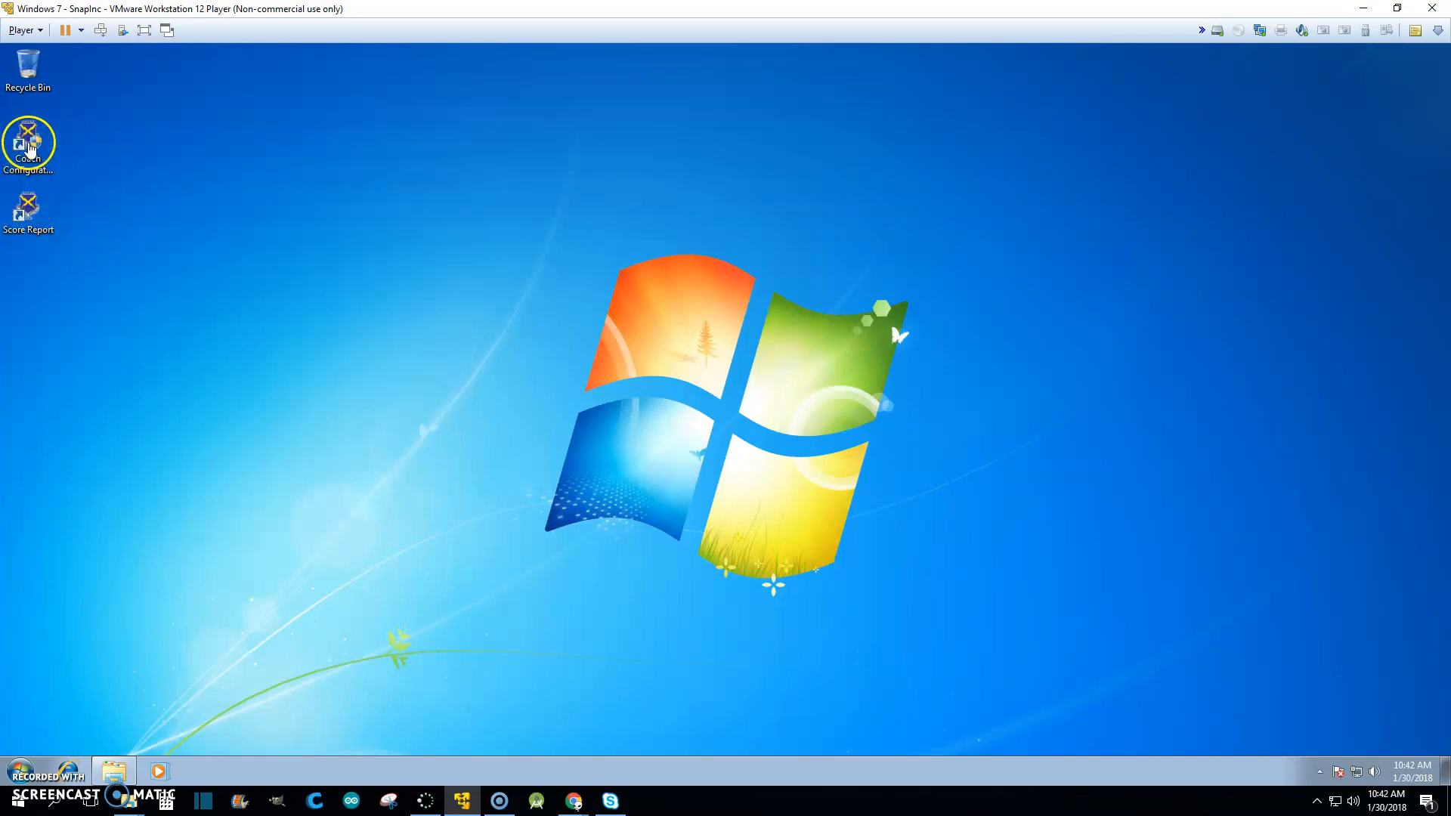
Step: Launch the Coach Configuration Tool from the virtual machine's desktop and dismiss the About ScoringEngine message
left_click(29, 148)
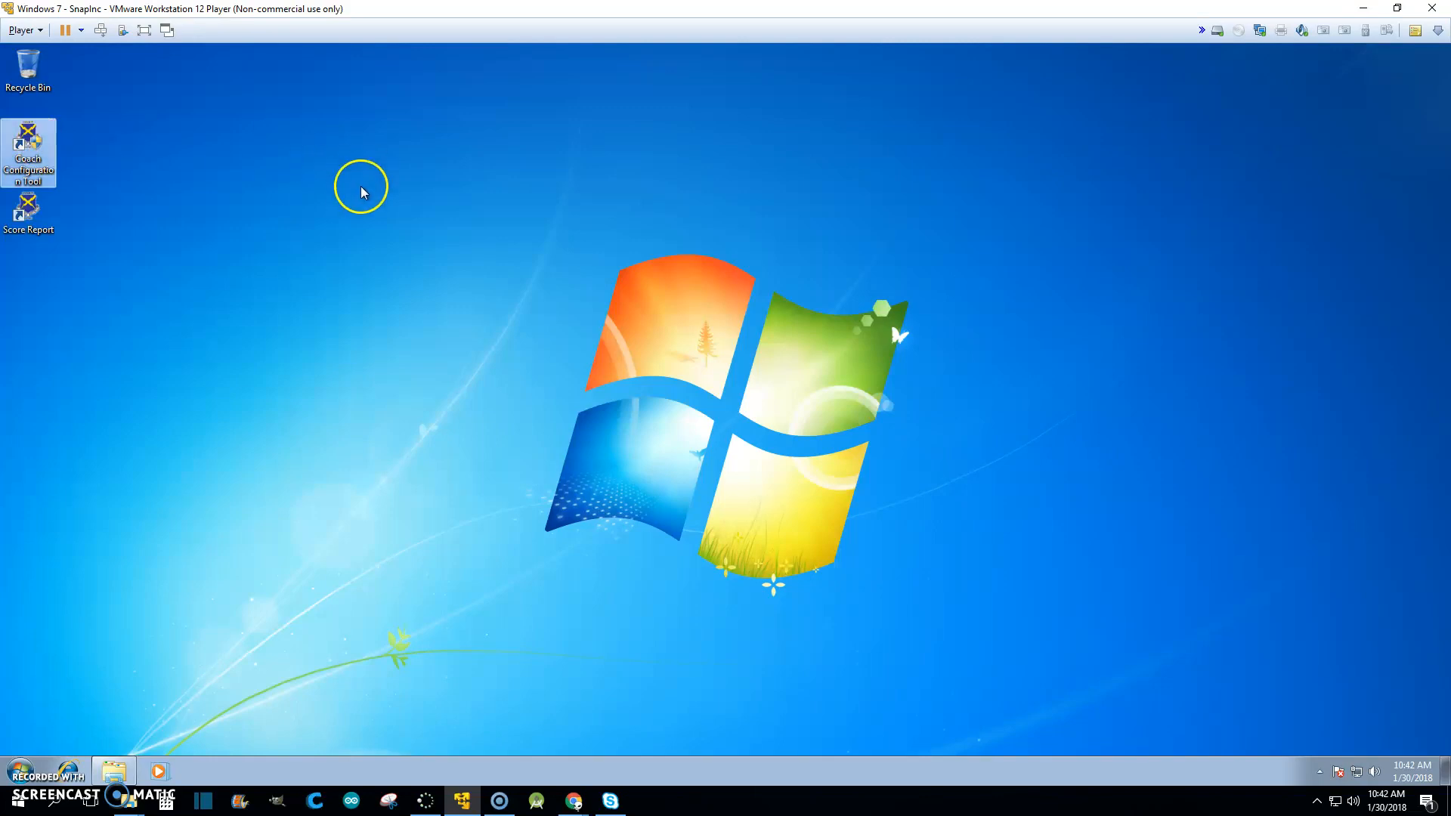
double_click(25, 143)
left_click(798, 434)
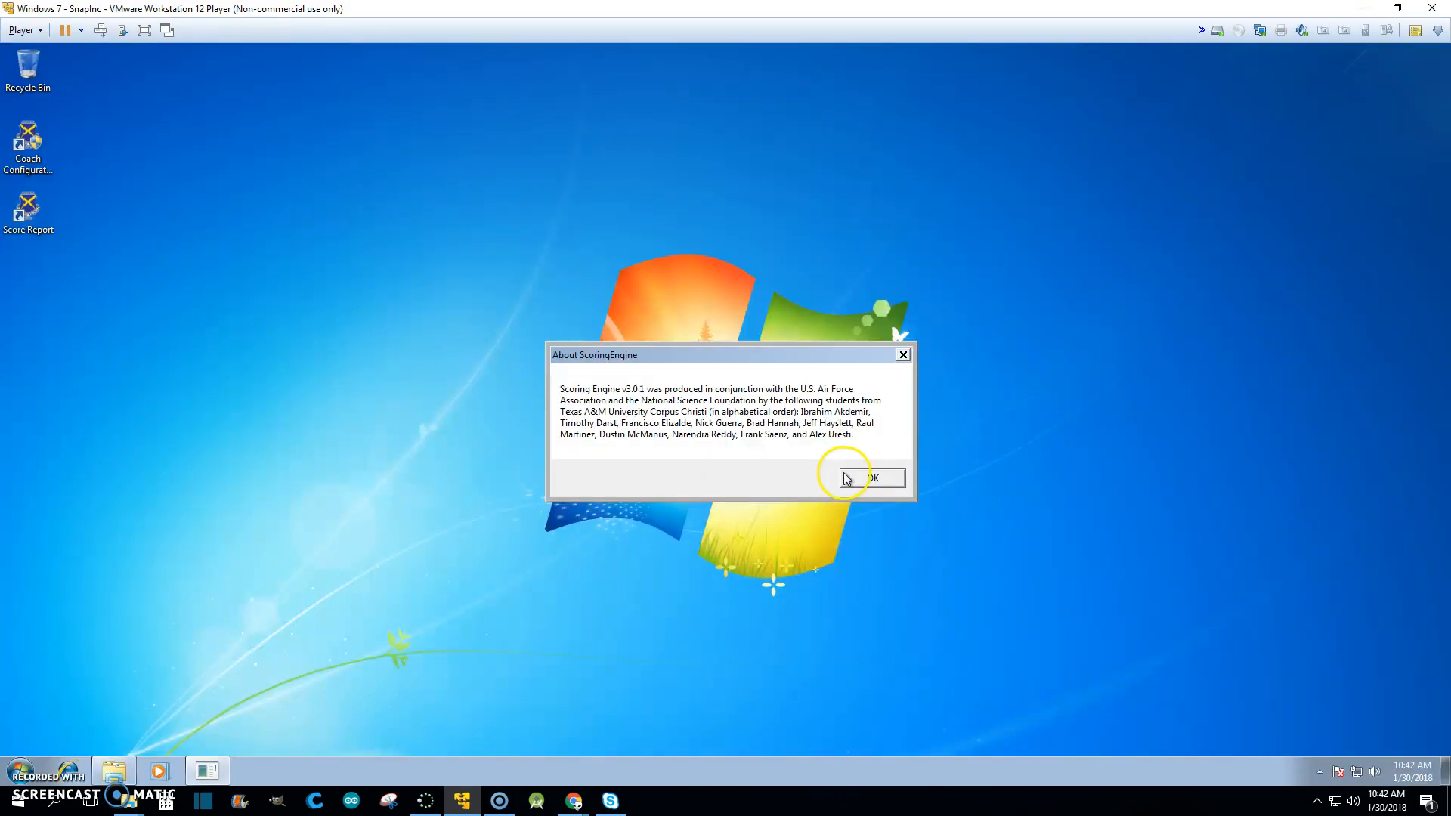
left_click(863, 483)
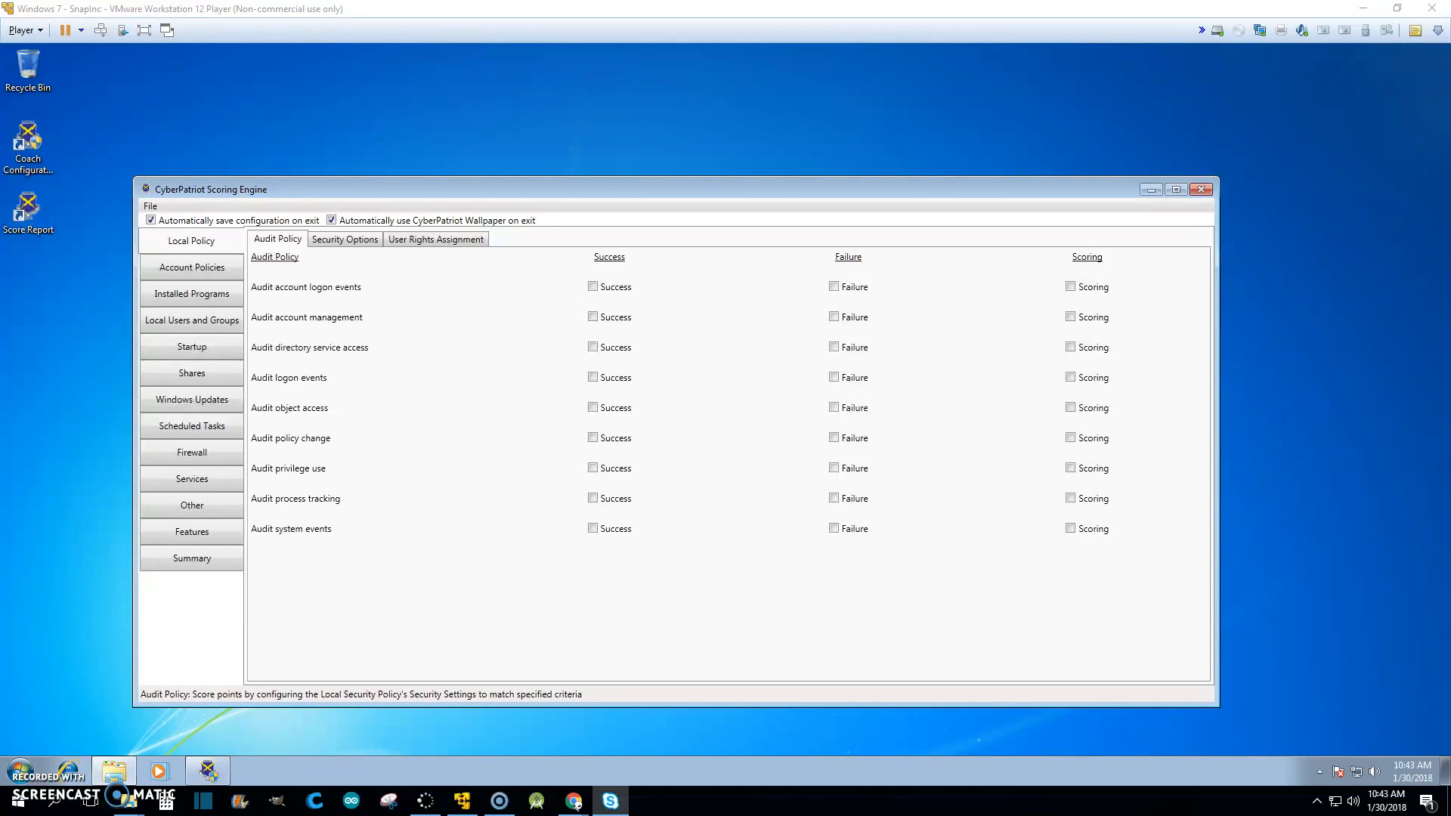
Step: Open the Computer entry of the Windows 7 virtual machine
left_click_drag(1450, 184, 1450, 98)
left_click(12, 774)
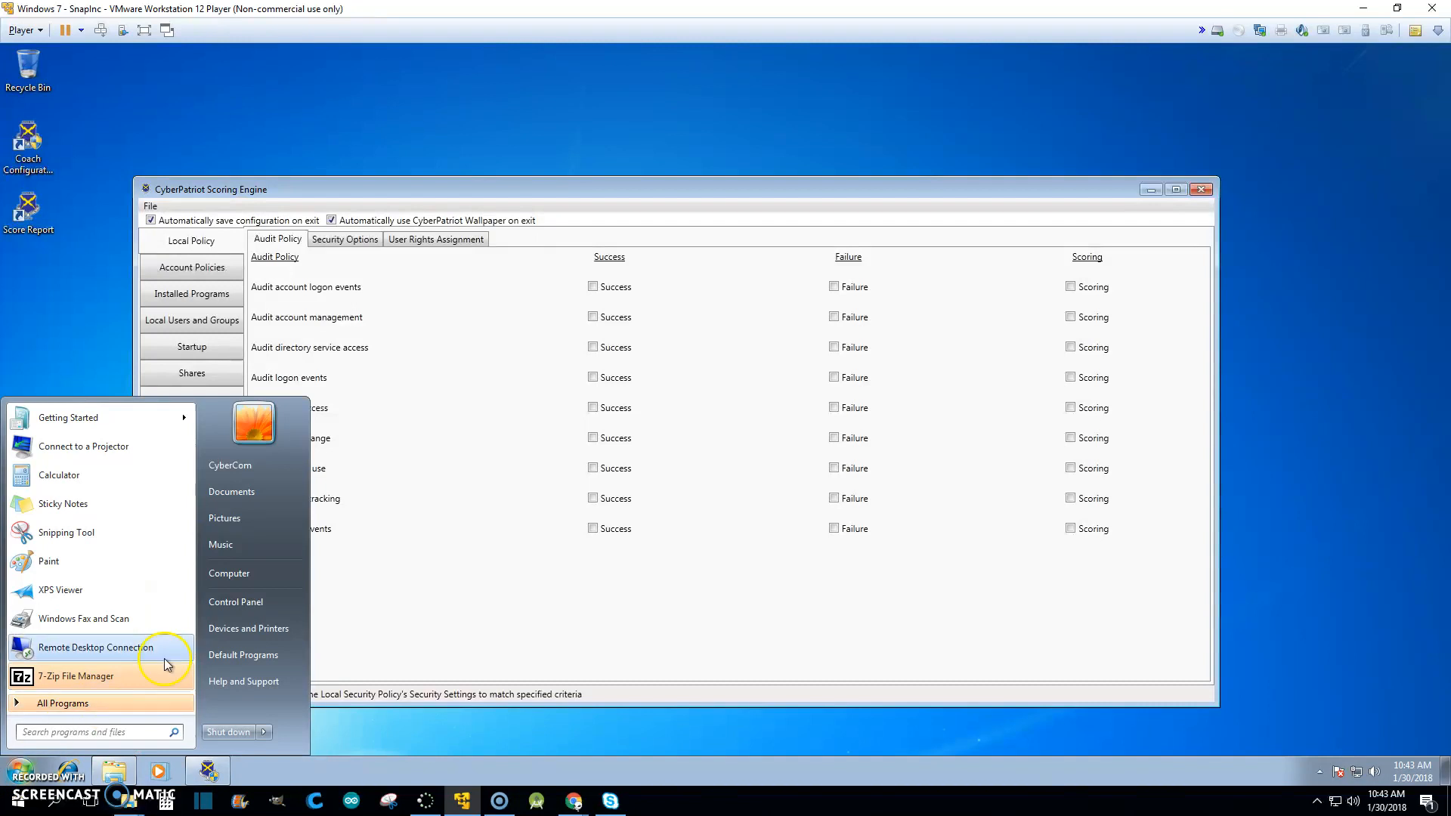
left_click(243, 575)
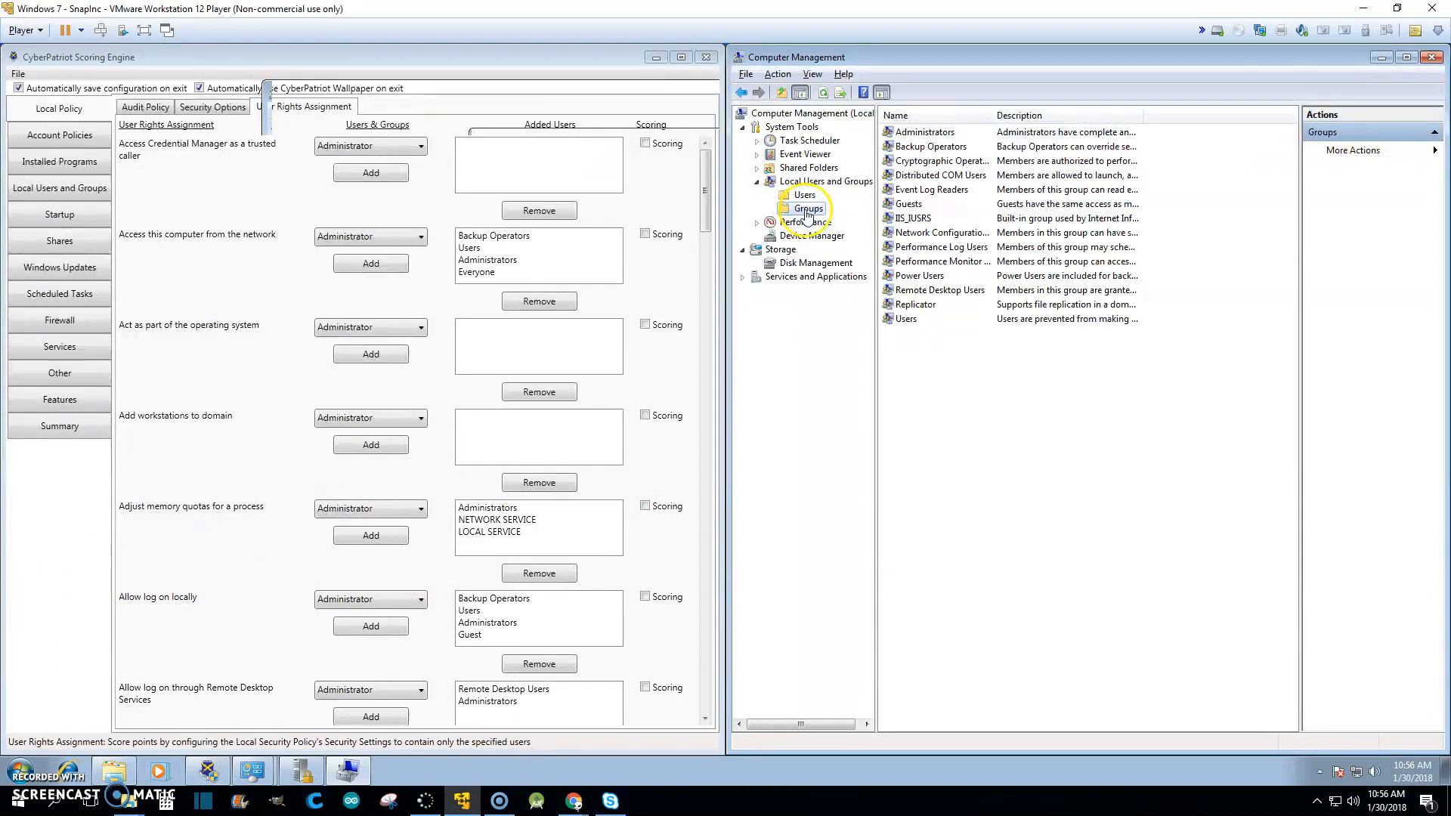
Step: Examine the members of the Administrators group in Computer Management and close its properties
left_click(912, 134)
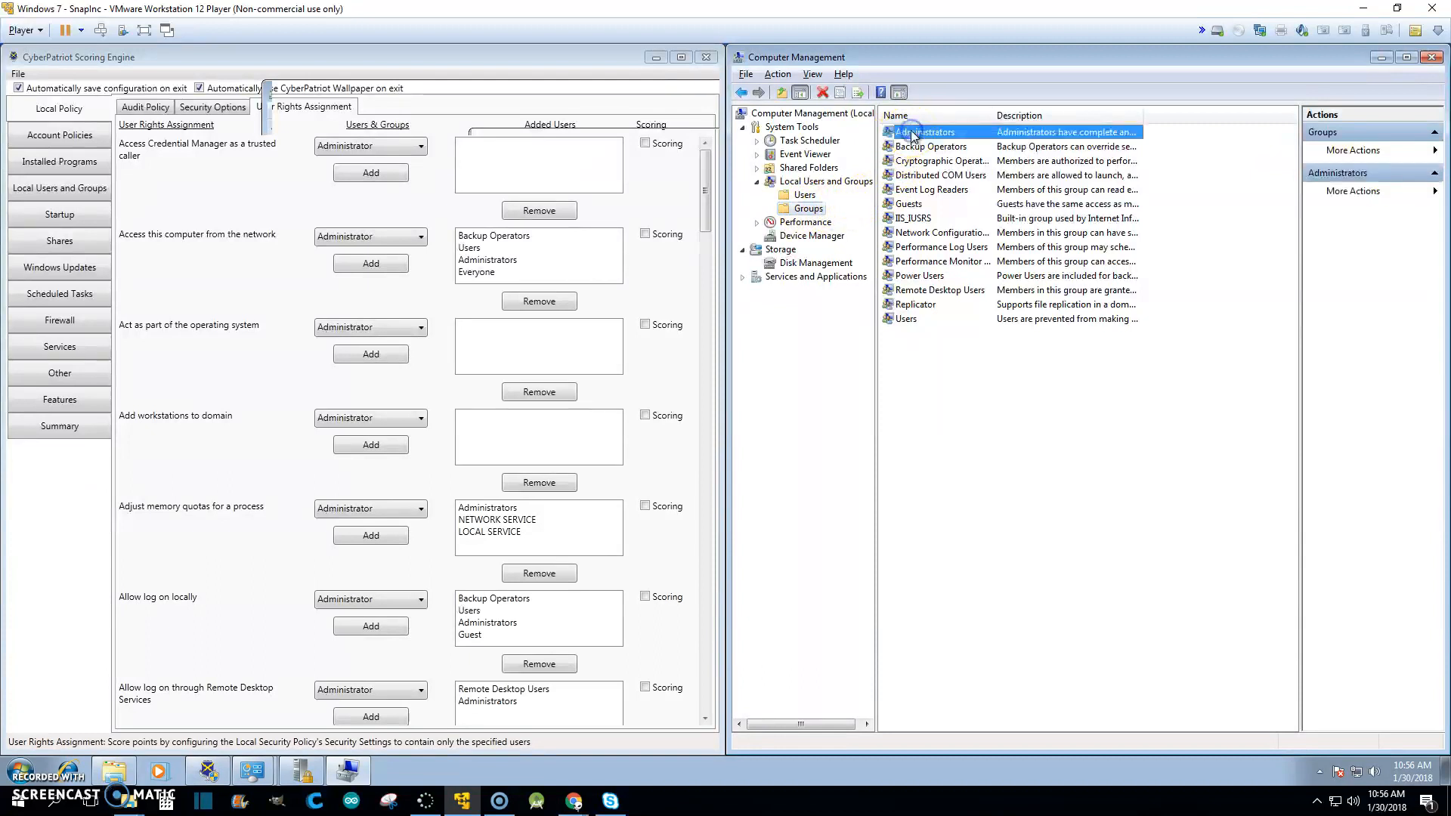
left_click(266, 107)
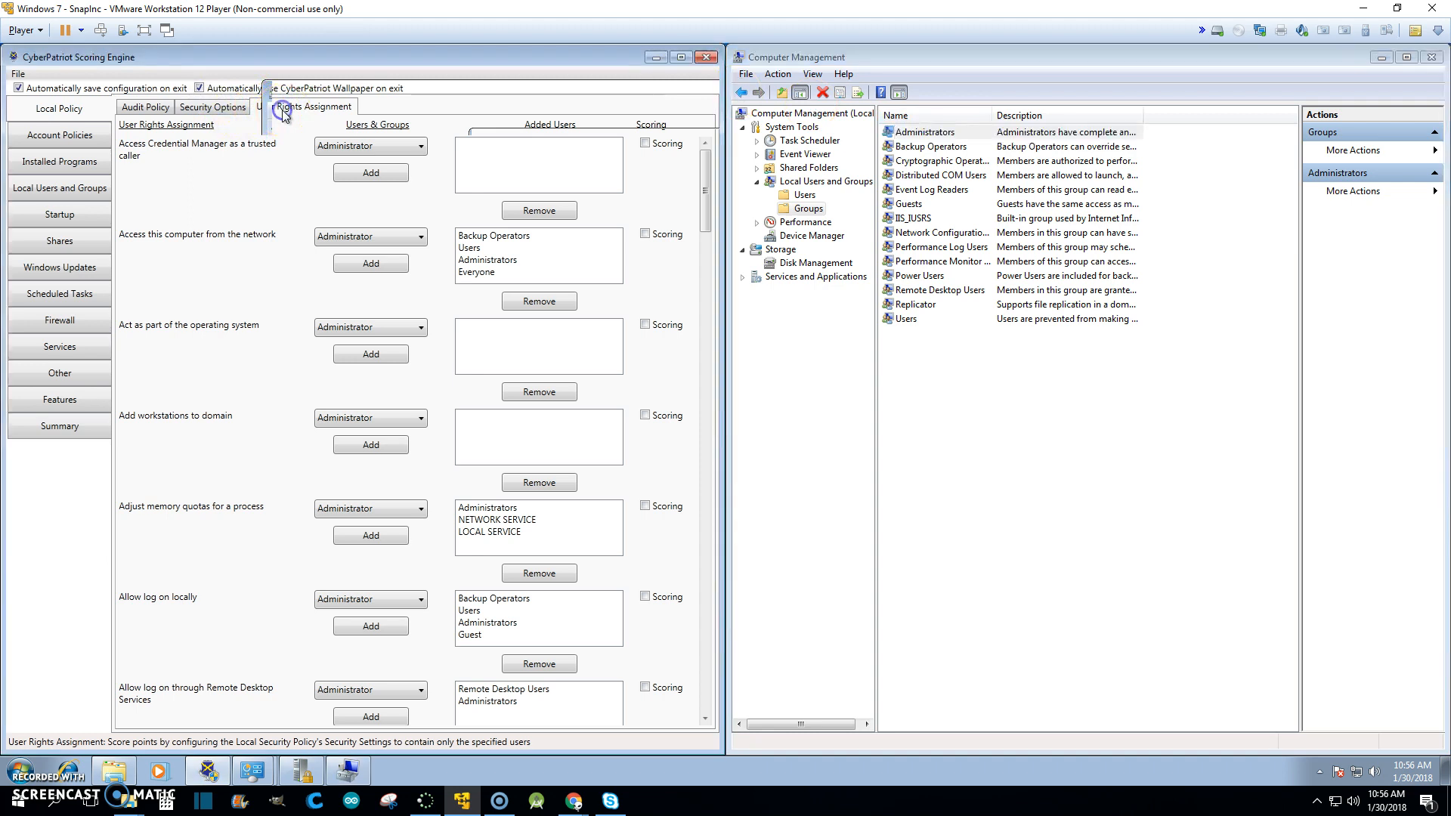
double_click(922, 133)
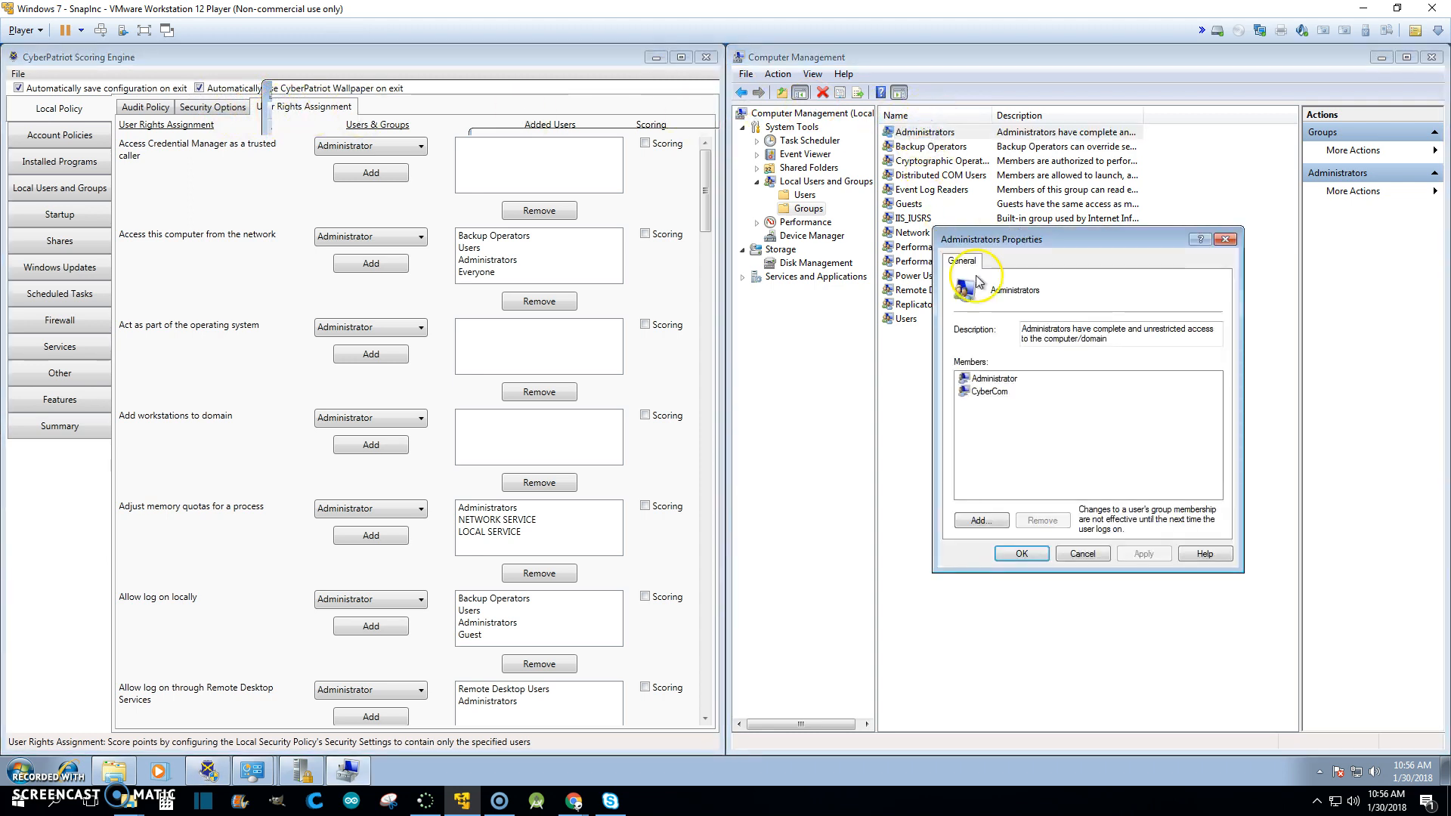
left_click(1005, 398)
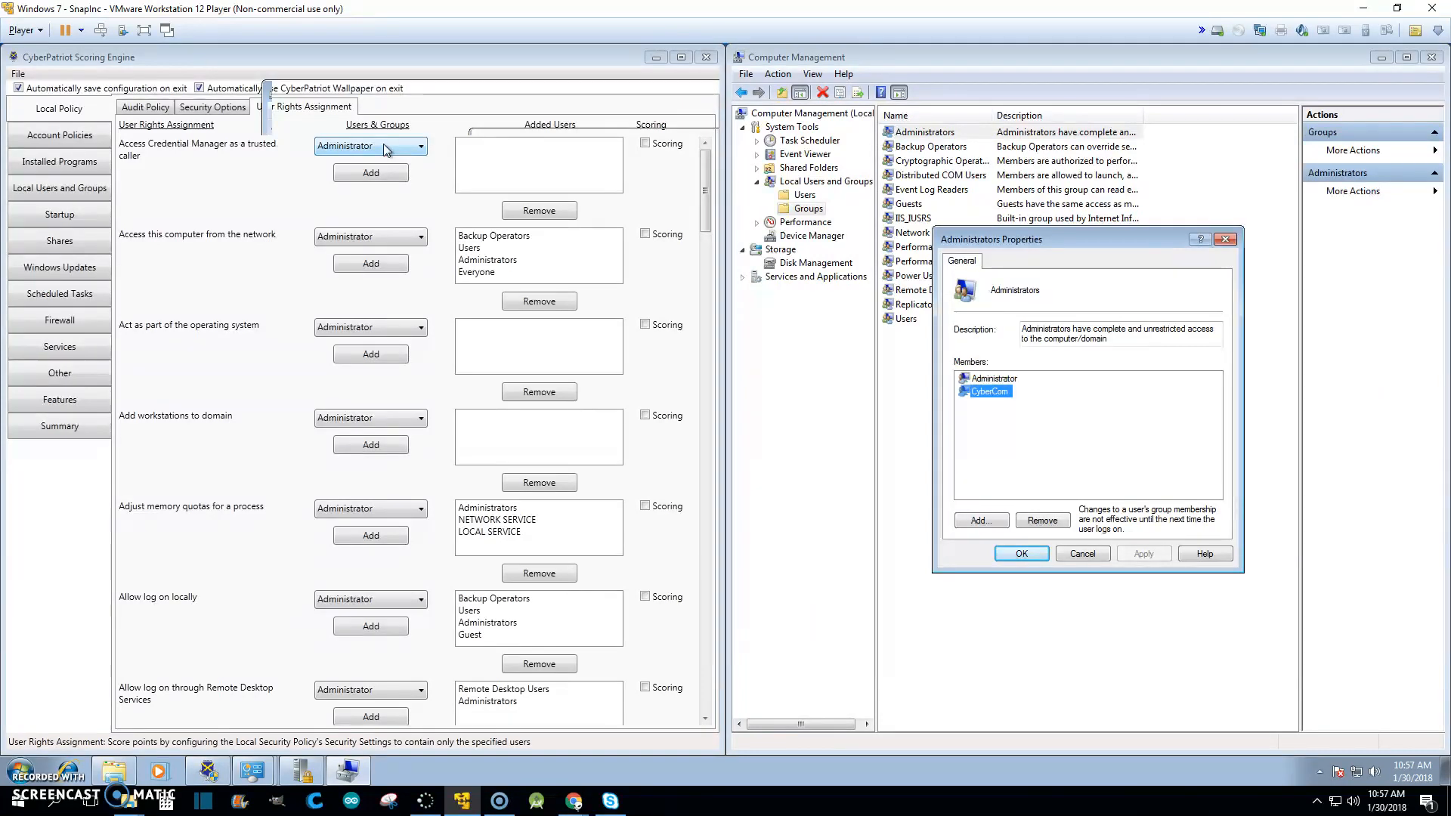
left_click(292, 172)
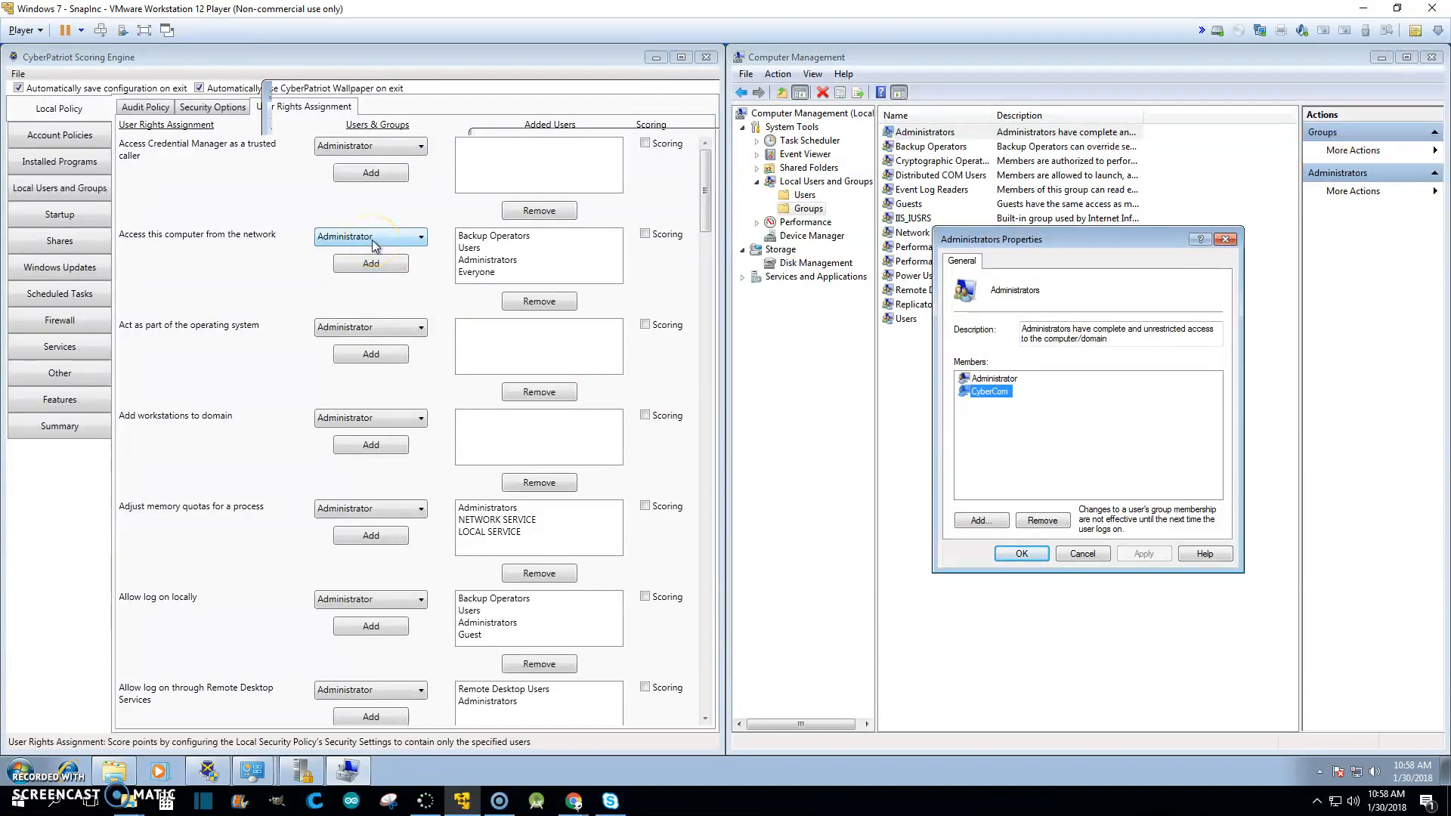
left_click(1225, 239)
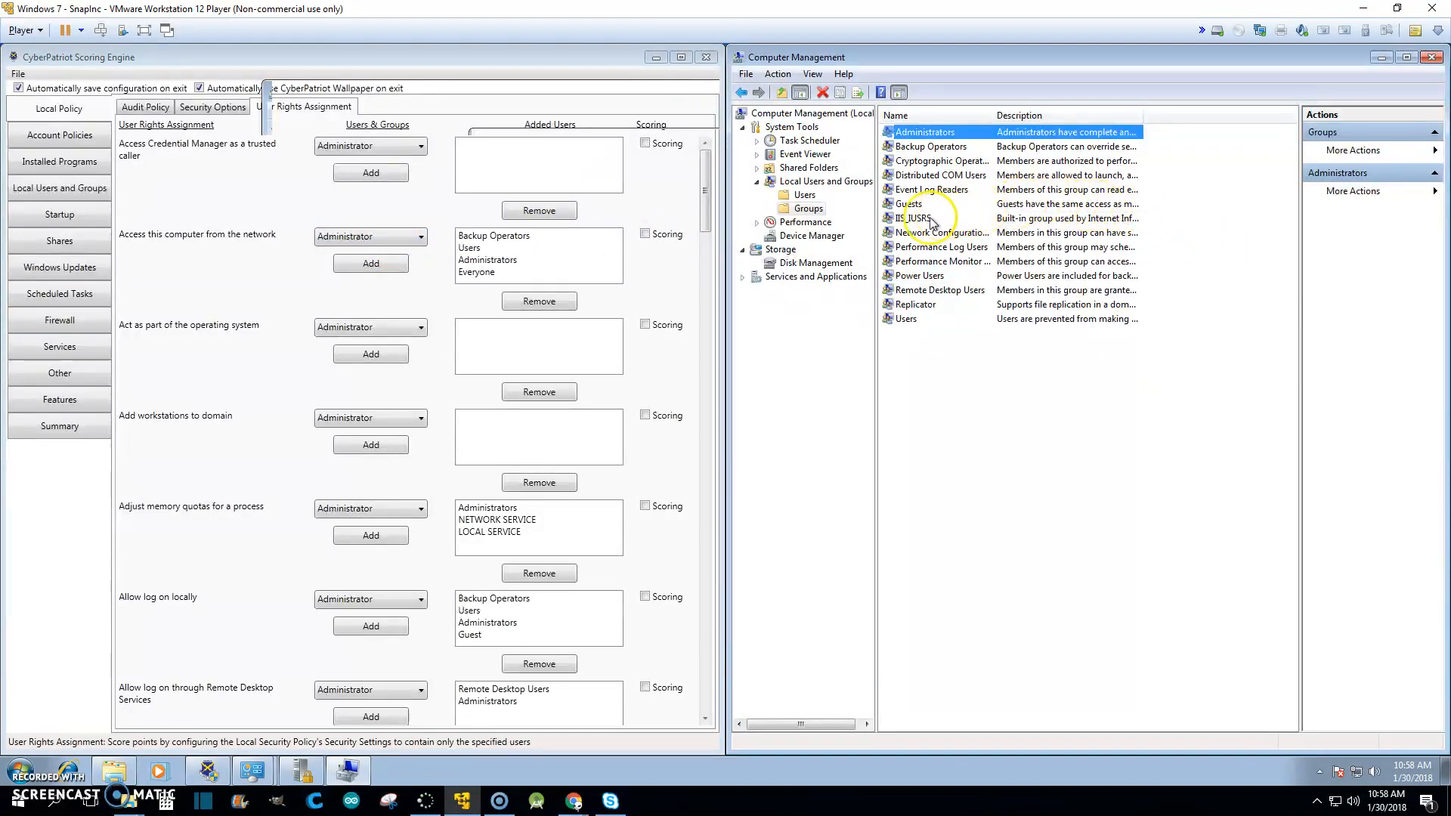
double_click(916, 134)
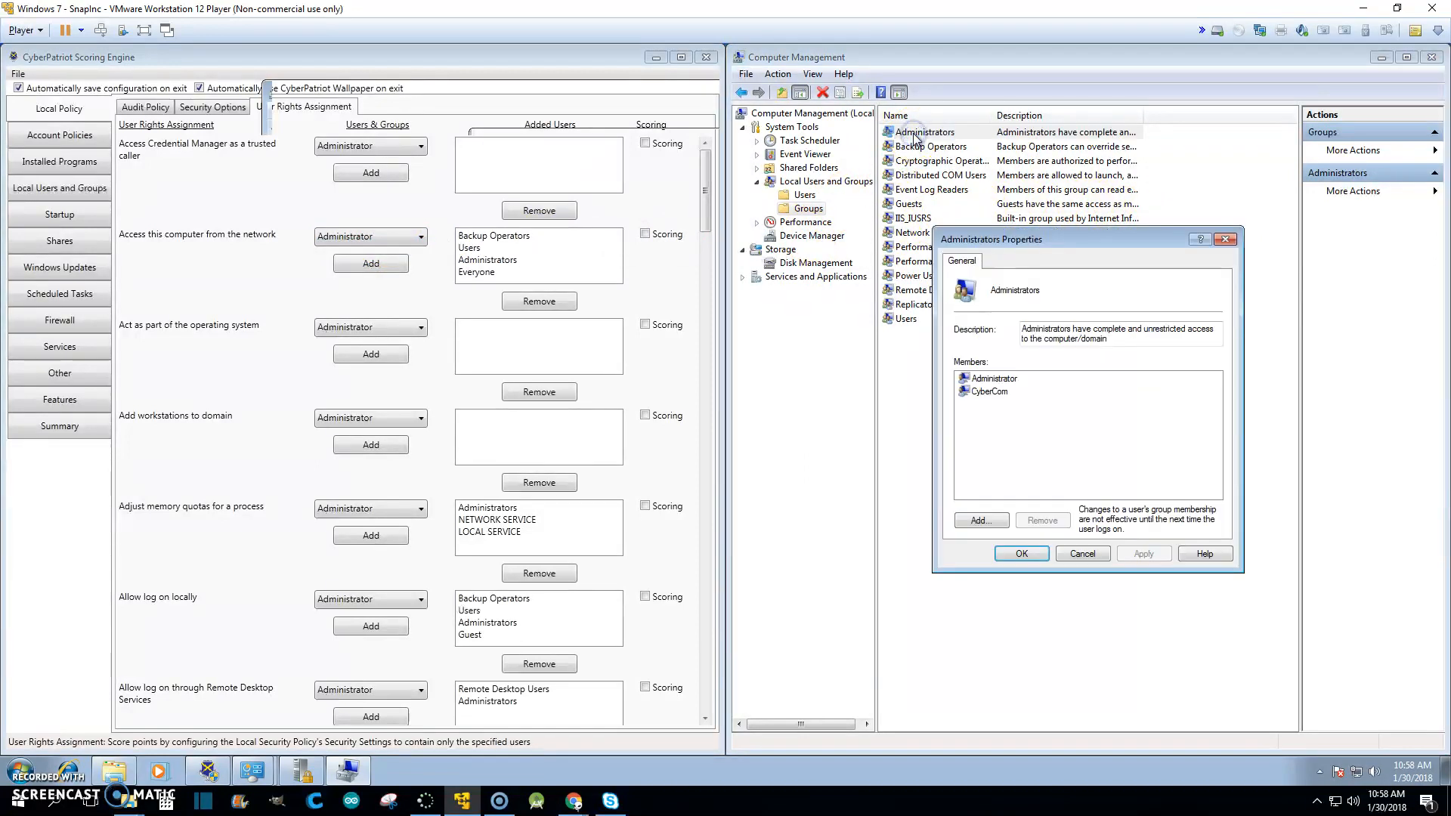
left_click(1225, 239)
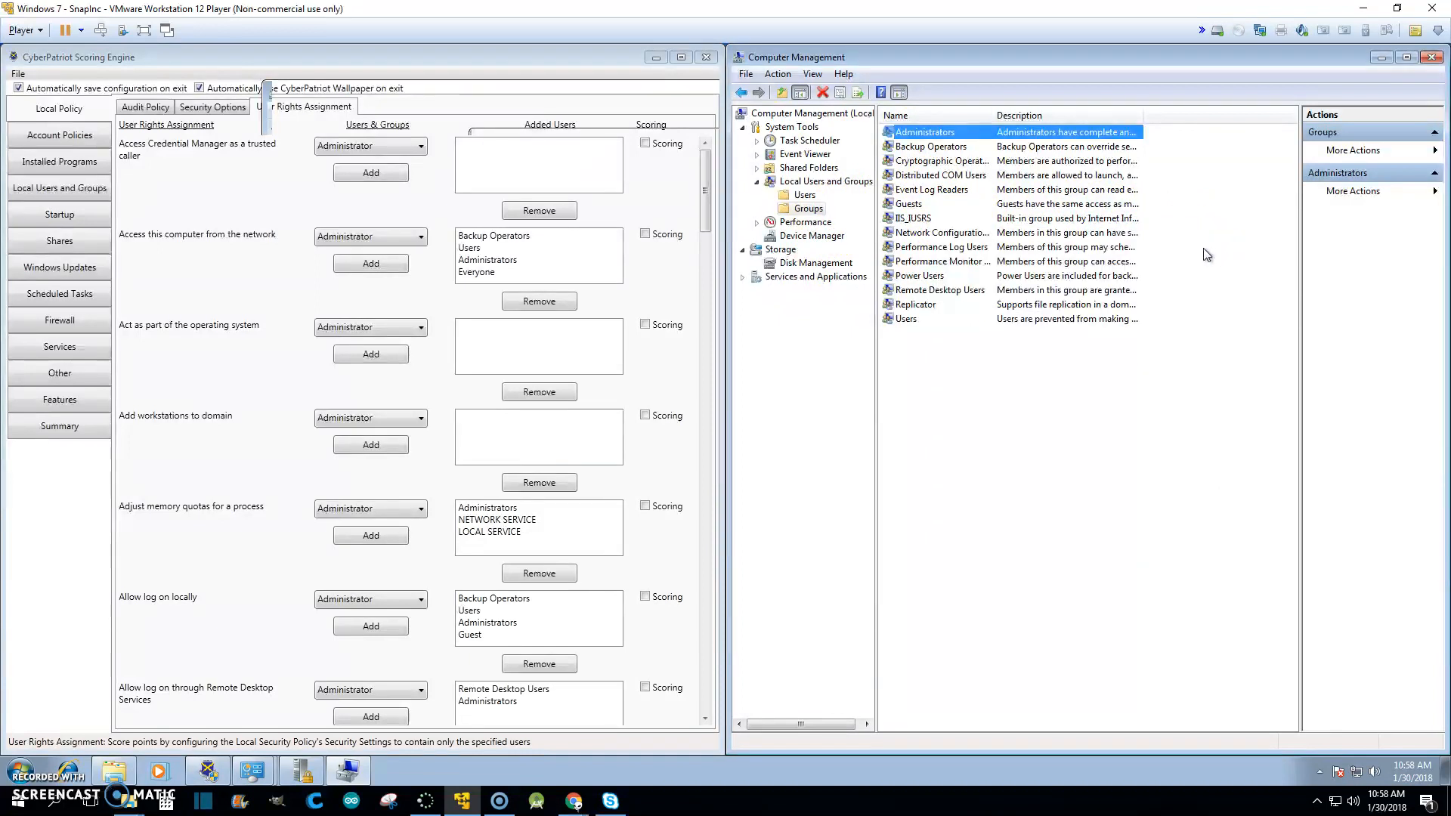
left_click(793, 211)
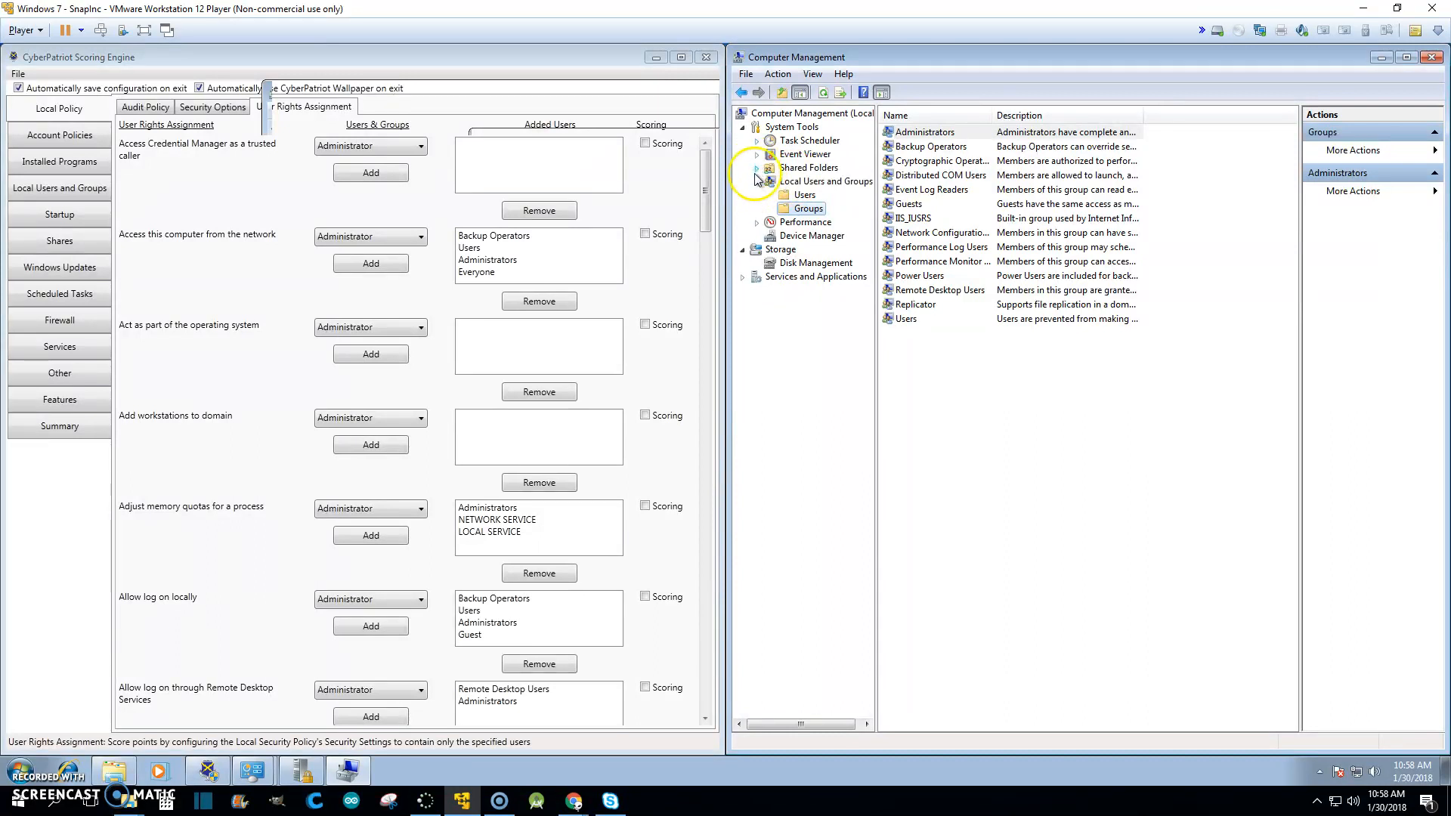
Step: Bring Local Security Policy into view and open the "Access this computer from the network" properties under User Rights Assignment
left_click_drag(1095, 56, 1160, 565)
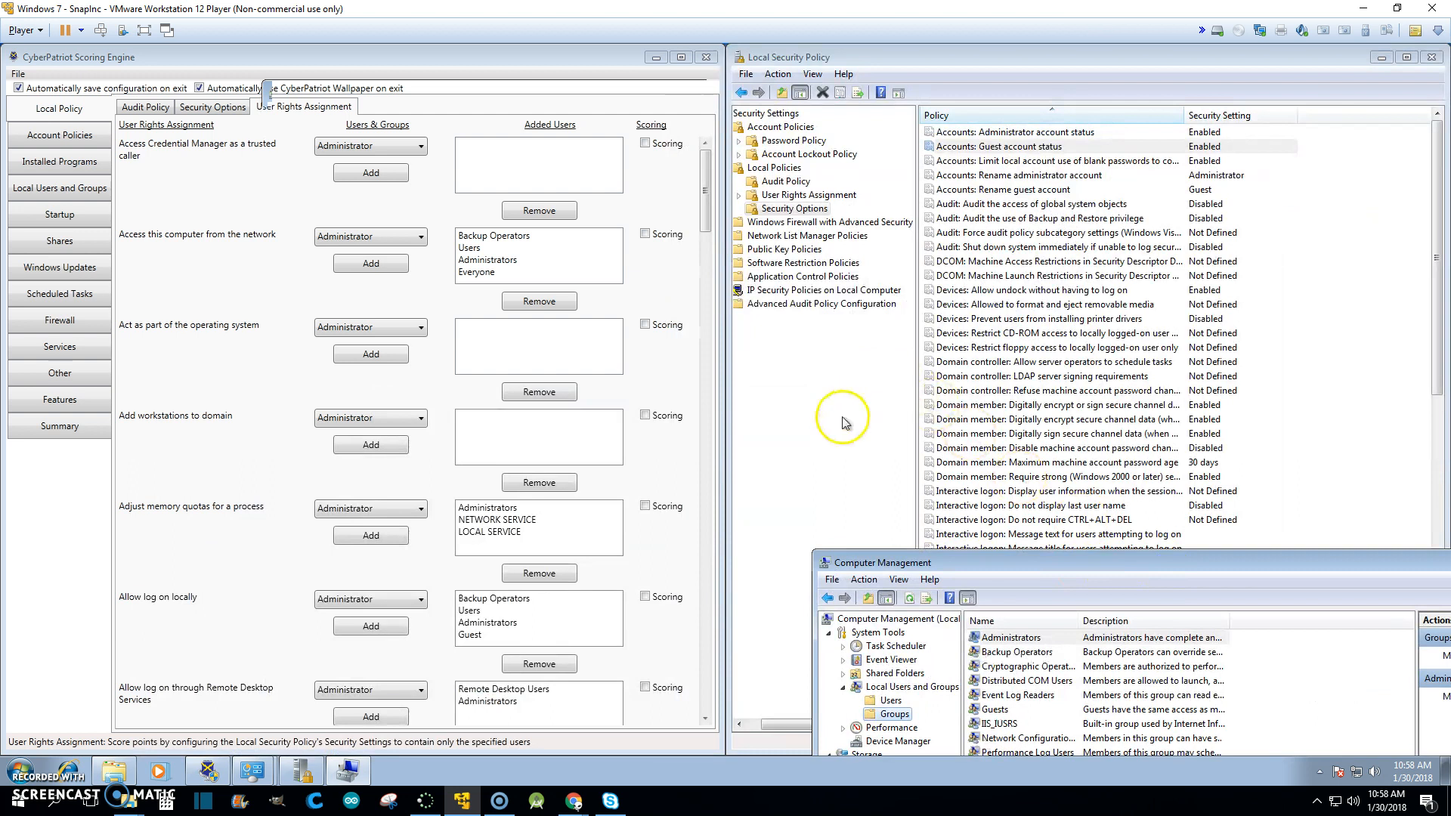
left_click(841, 411)
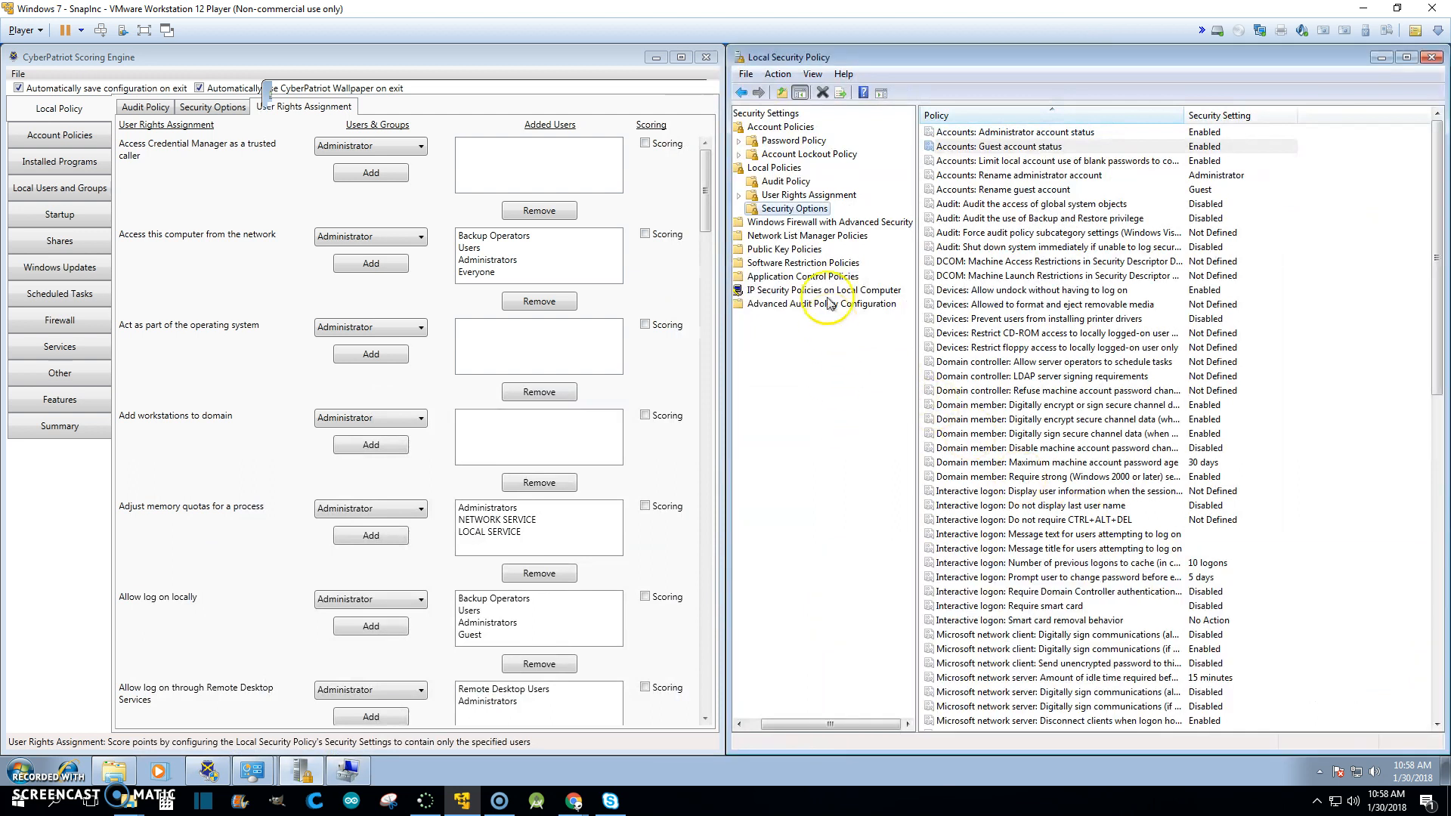
left_click(782, 198)
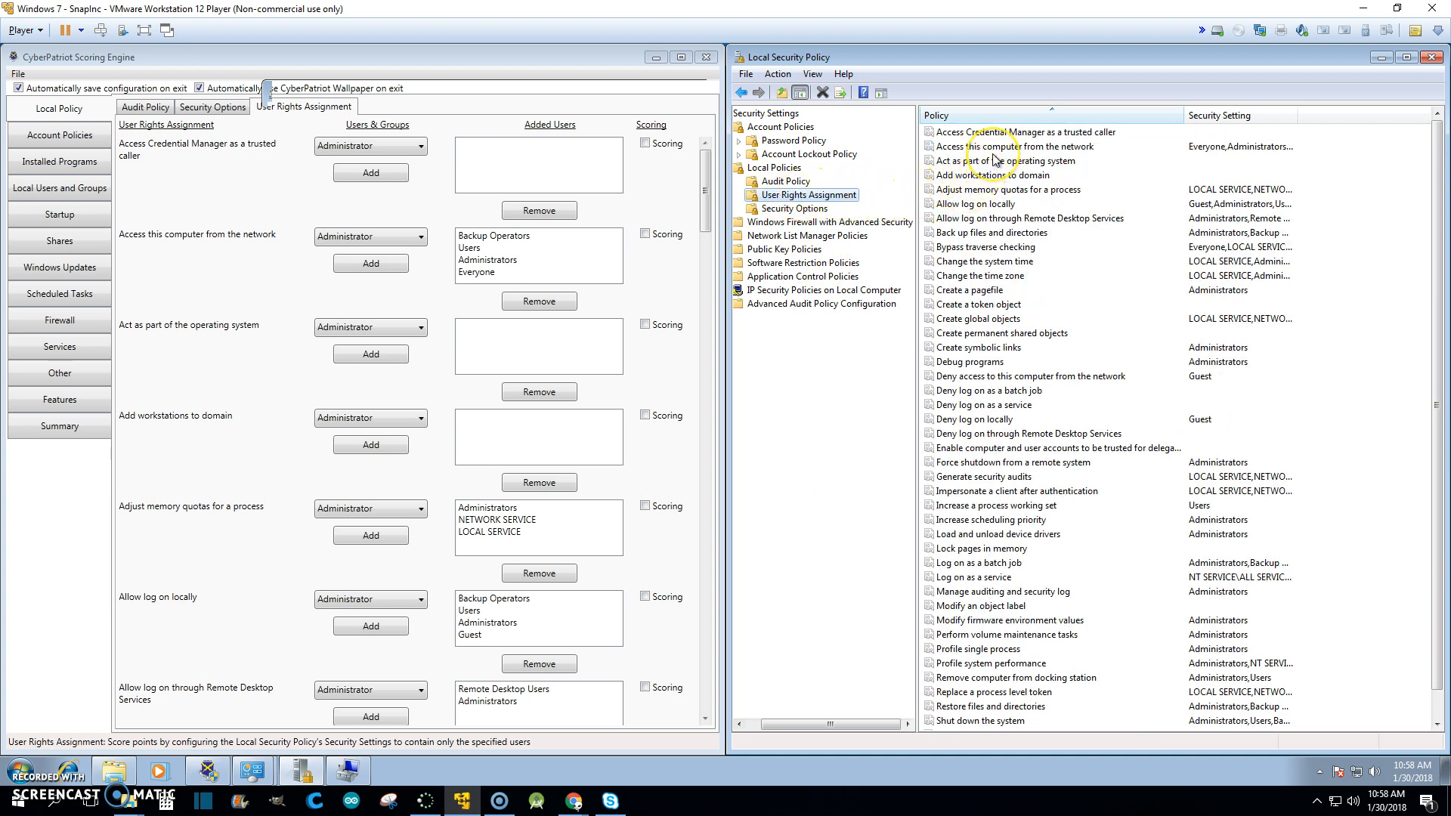
double_click(999, 148)
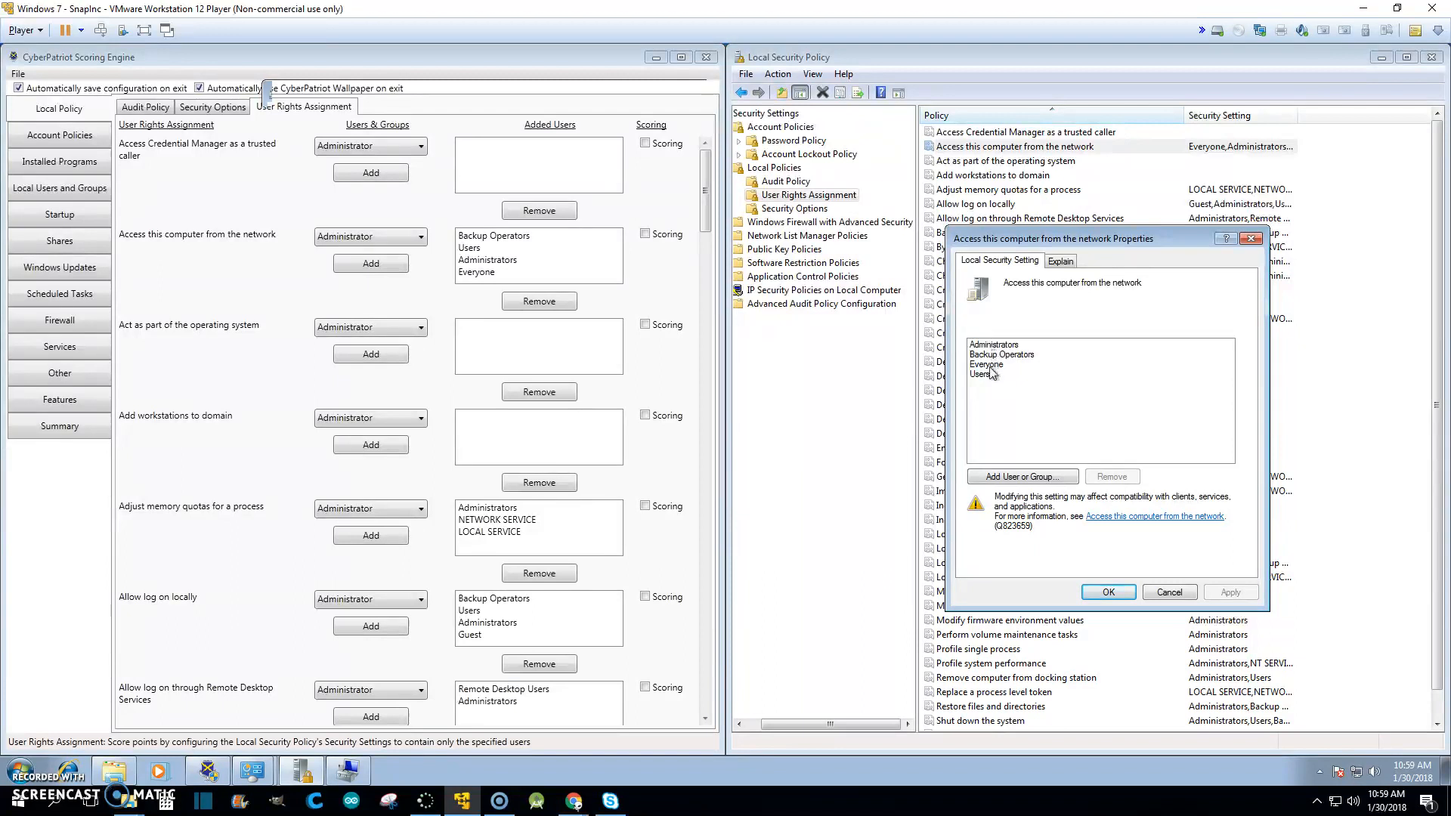
Step: Remove Everyone from the "Access this computer from the network" properties and select Everyone in the matching Scoring Engine list
left_click(988, 366)
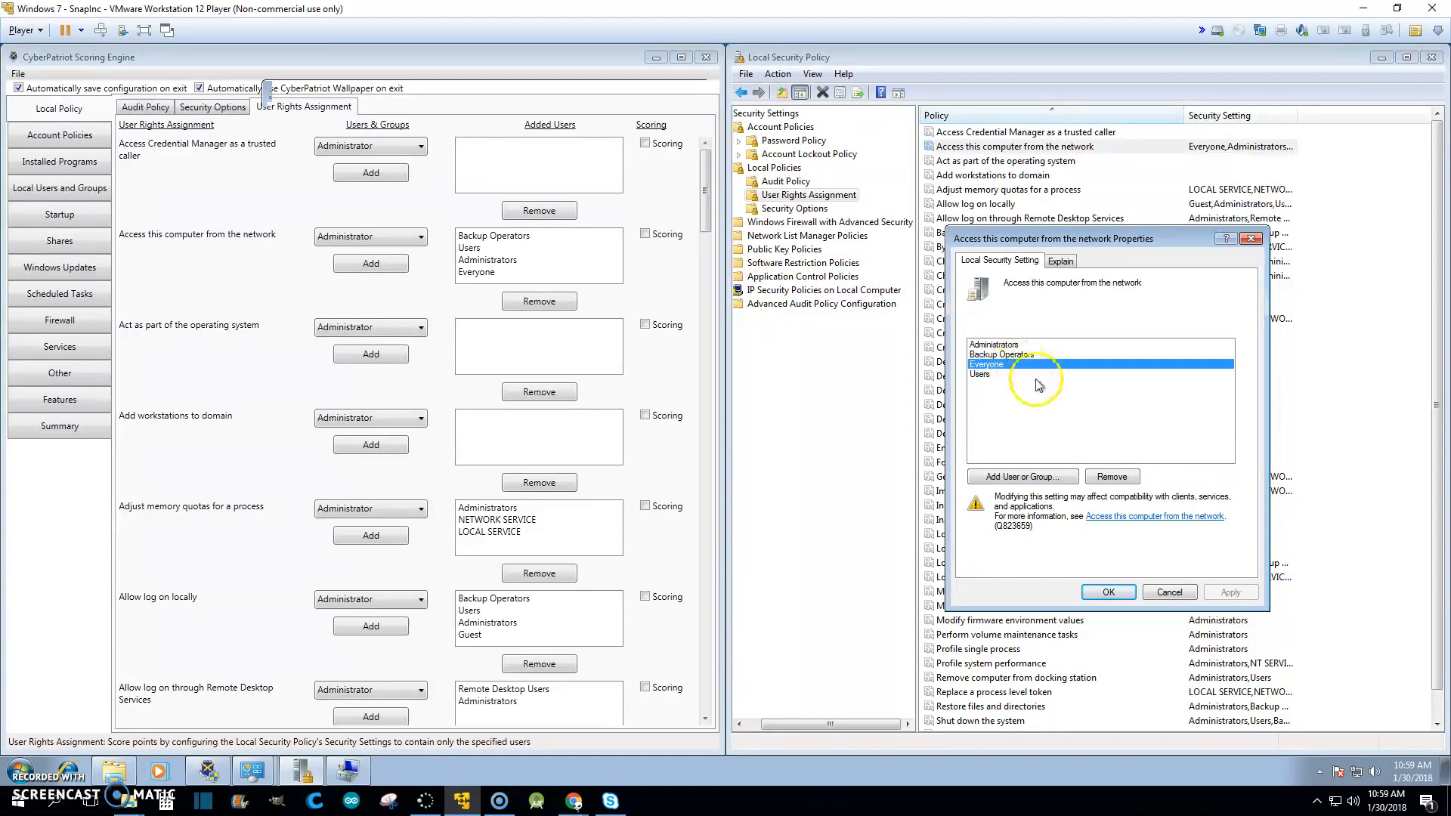
left_click(1111, 475)
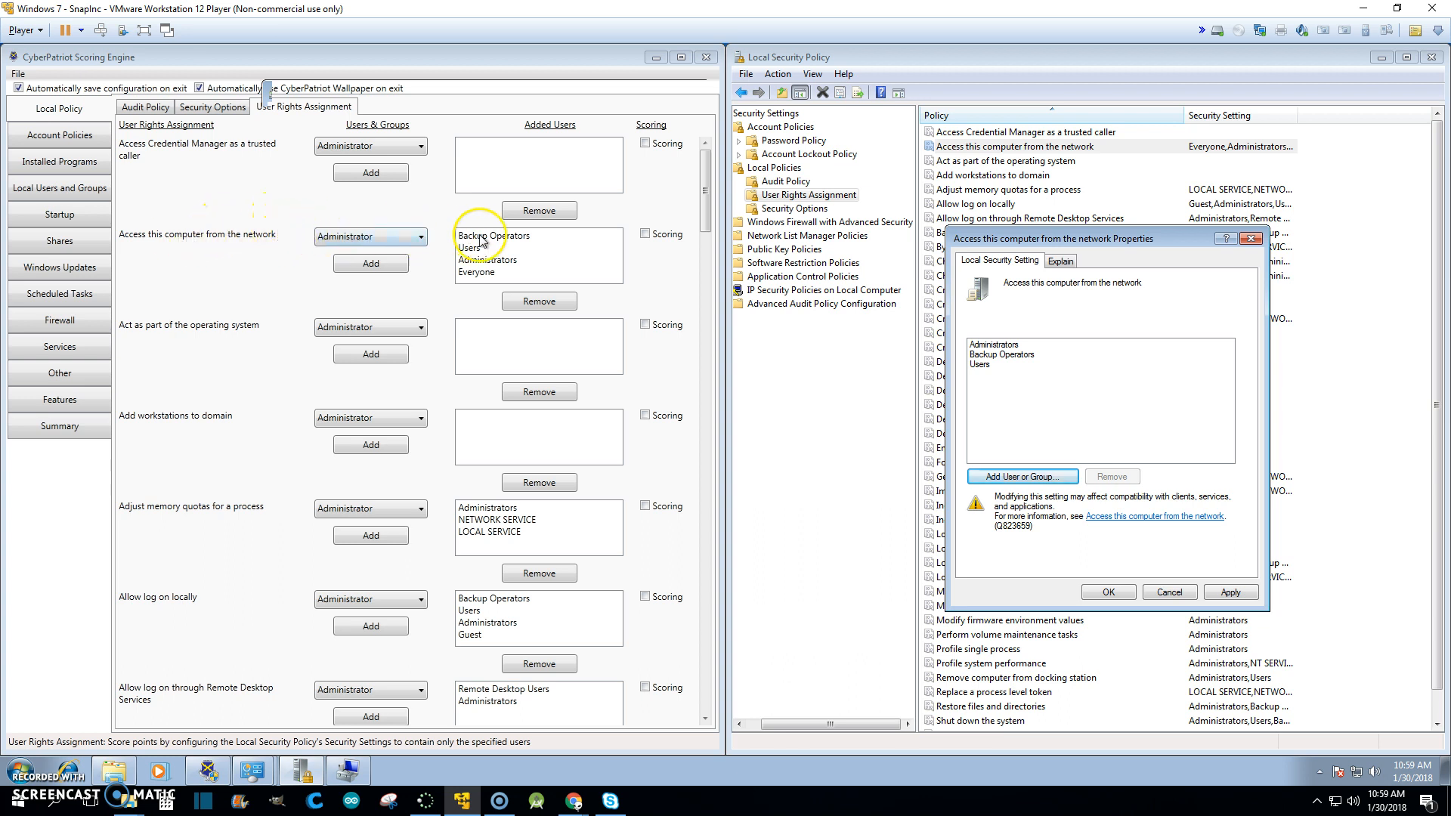
left_click(483, 274)
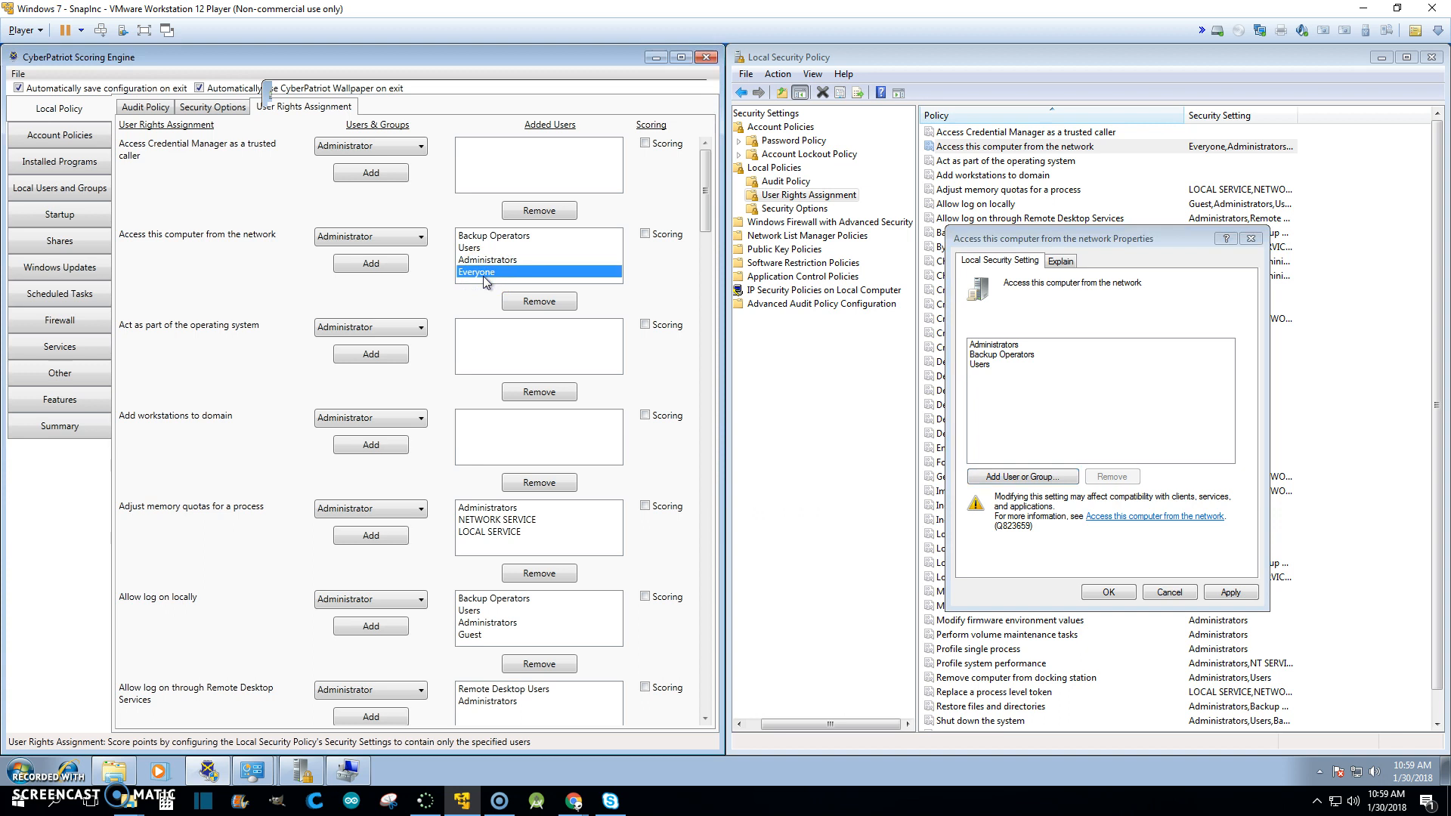
left_click(527, 303)
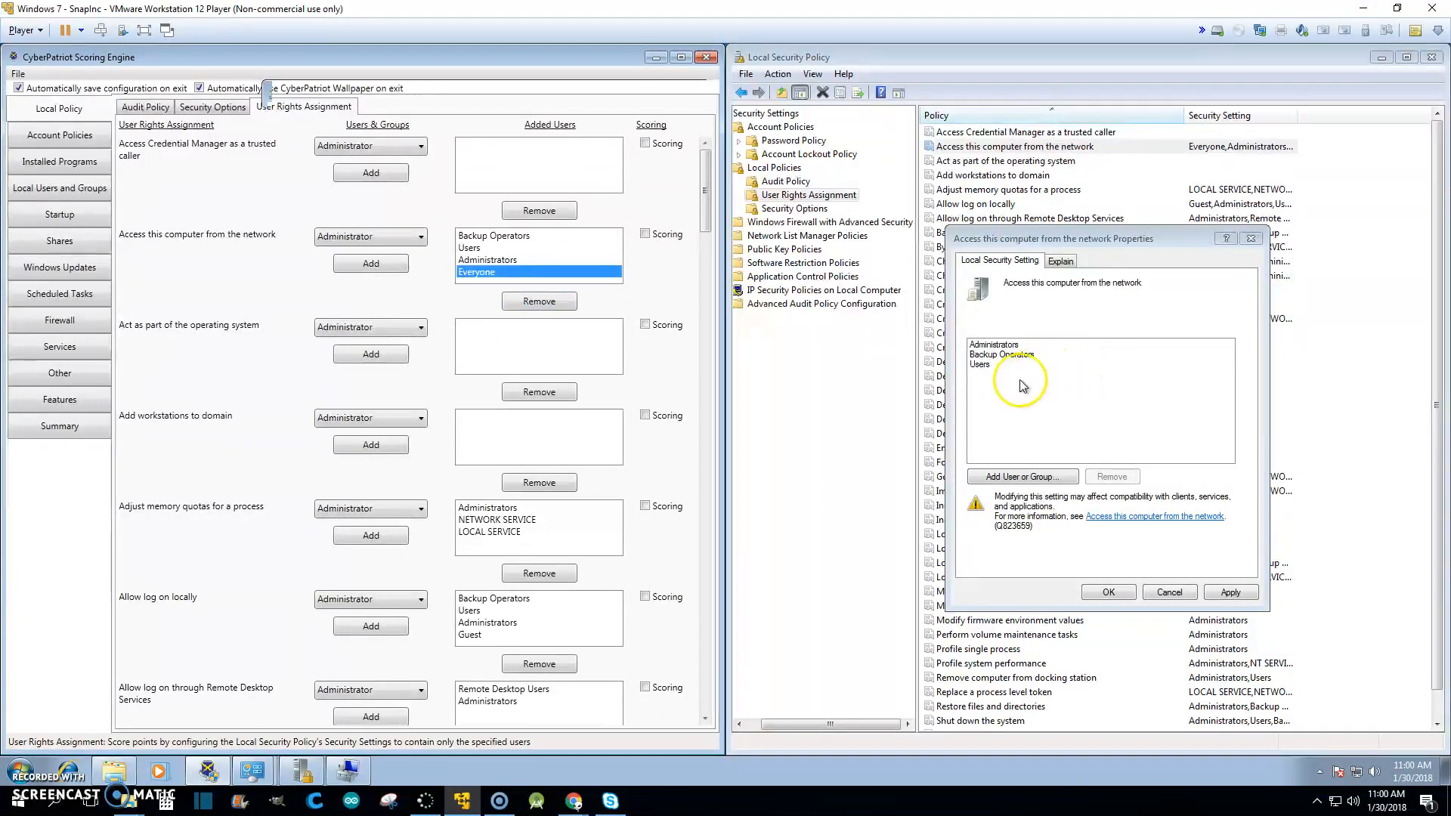
Step: Add Everyone back to the "Access this computer from the network" properties
left_click(1013, 479)
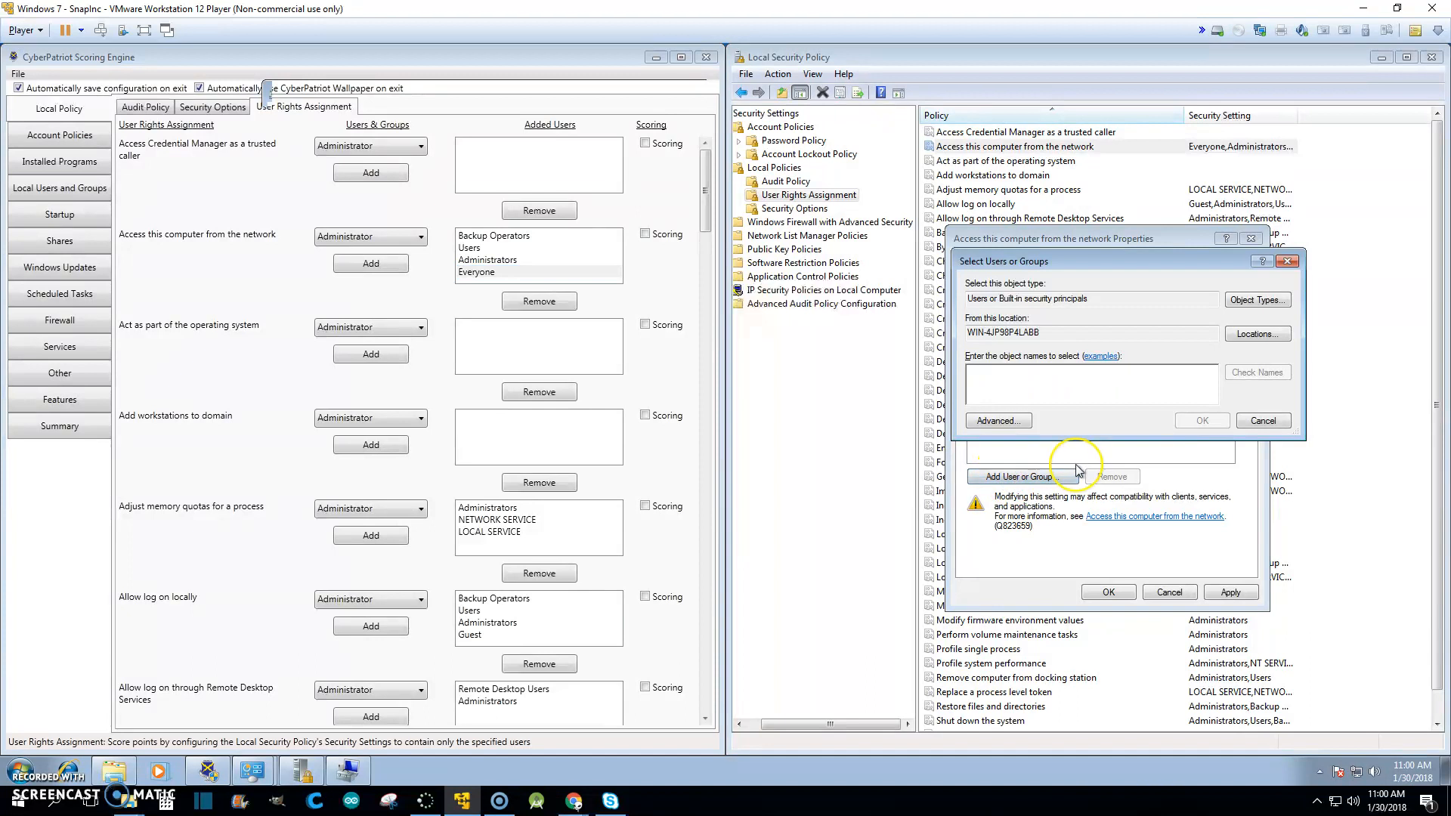
type("Everyone")
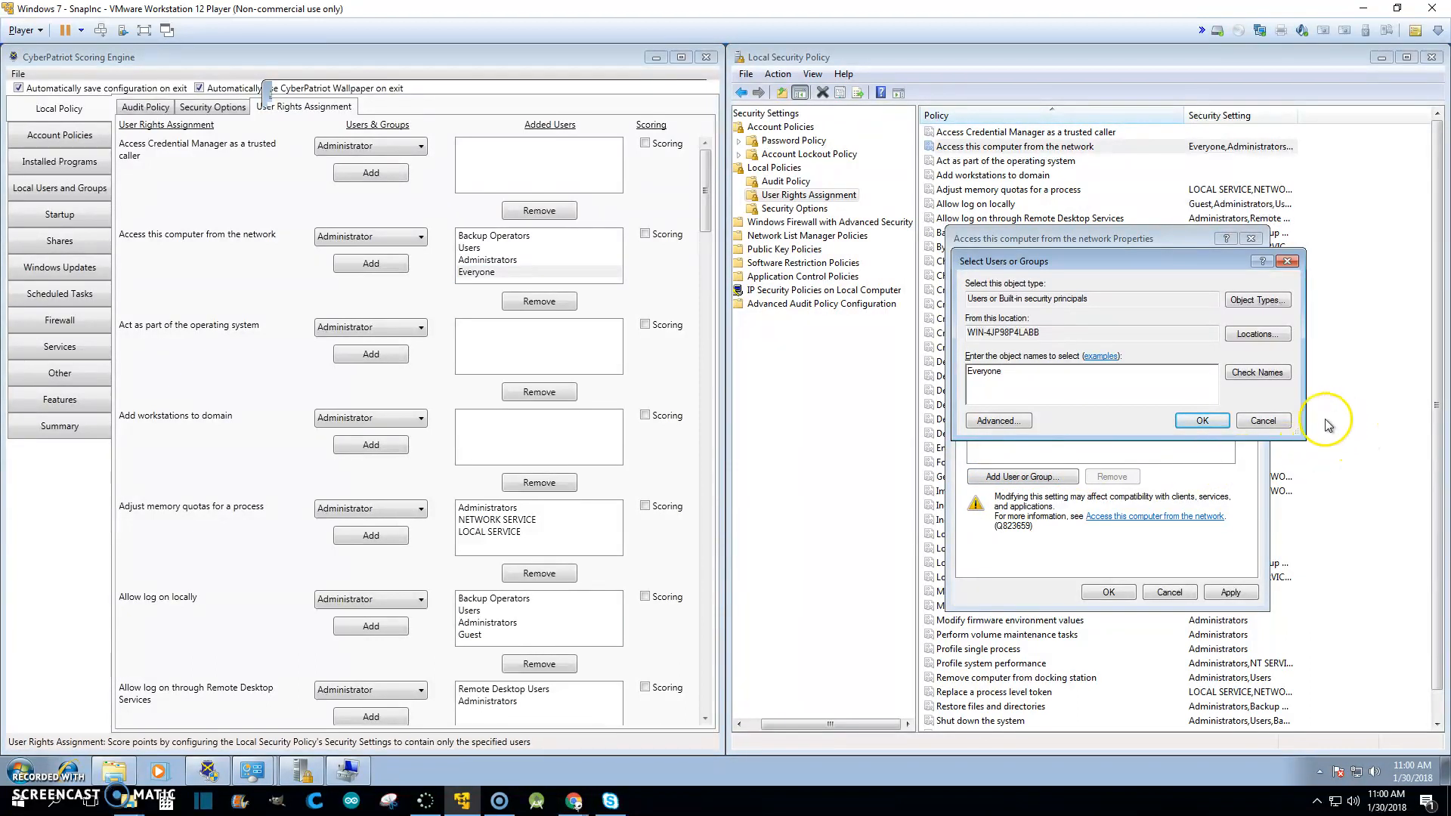
left_click(1228, 421)
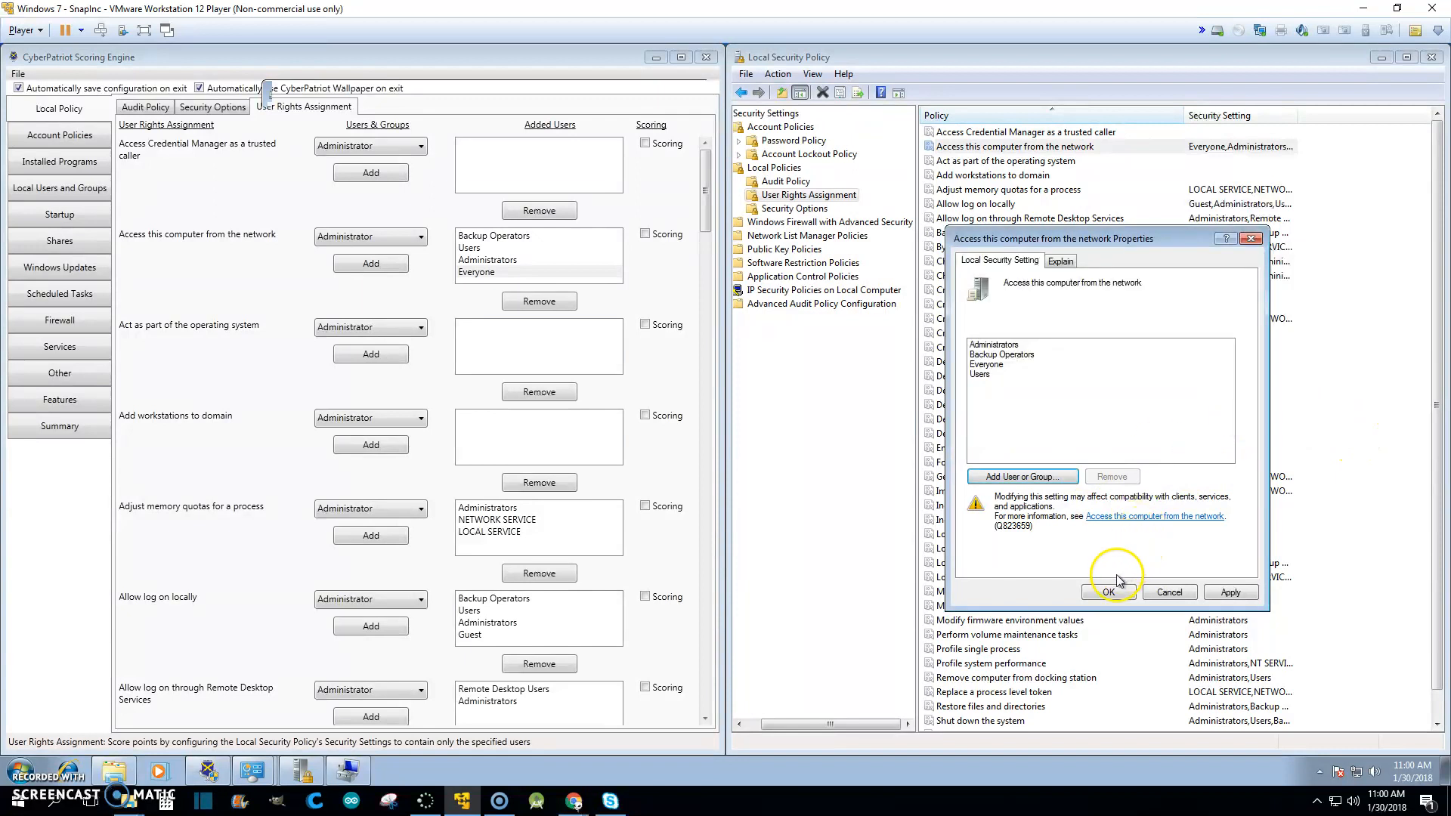
Step: Remove Everyone from the Scoring Engine's added users for "Access this computer from the network" and enable scoring for that right
left_click(487, 272)
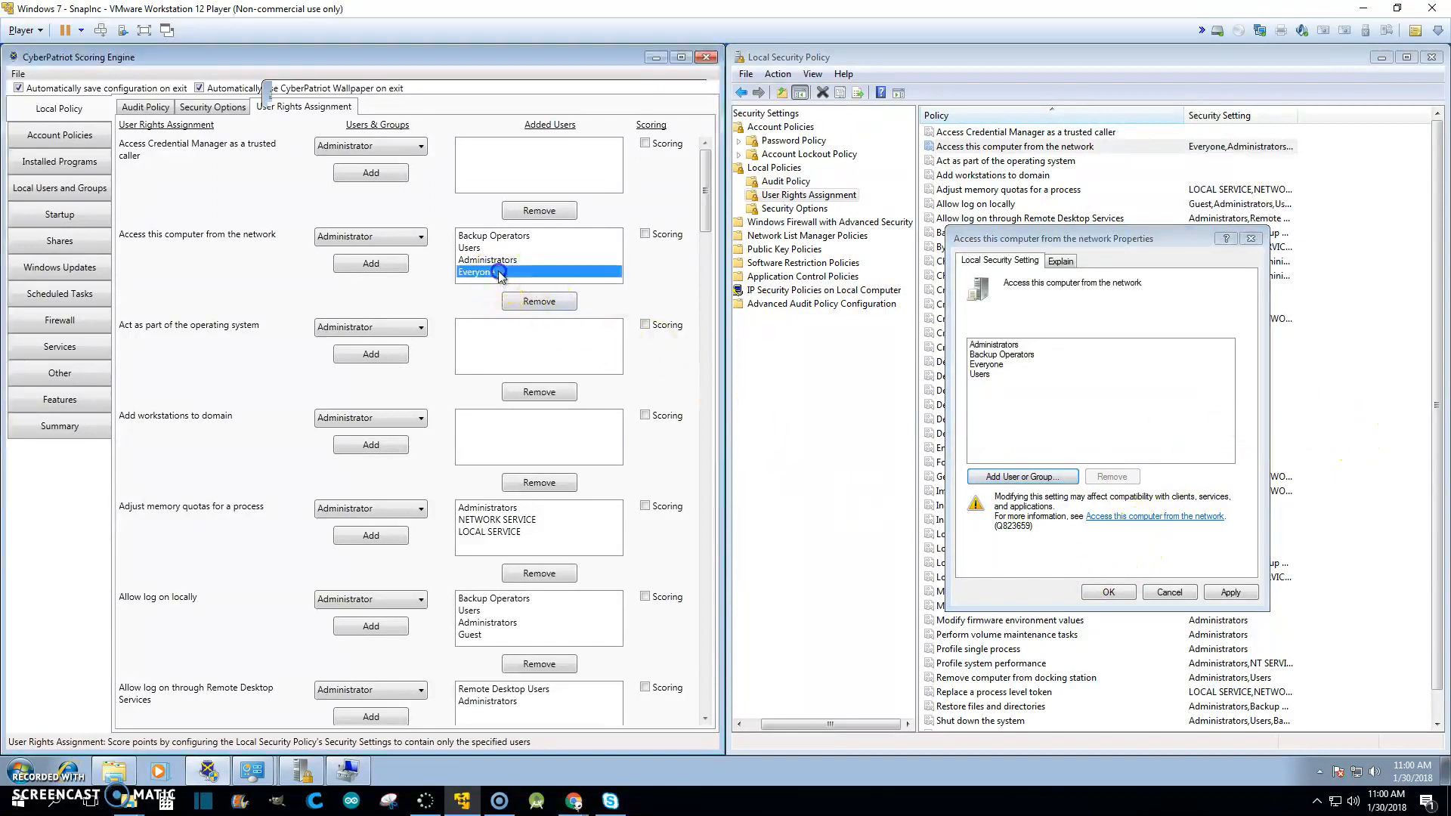
left_click(529, 301)
left_click(645, 233)
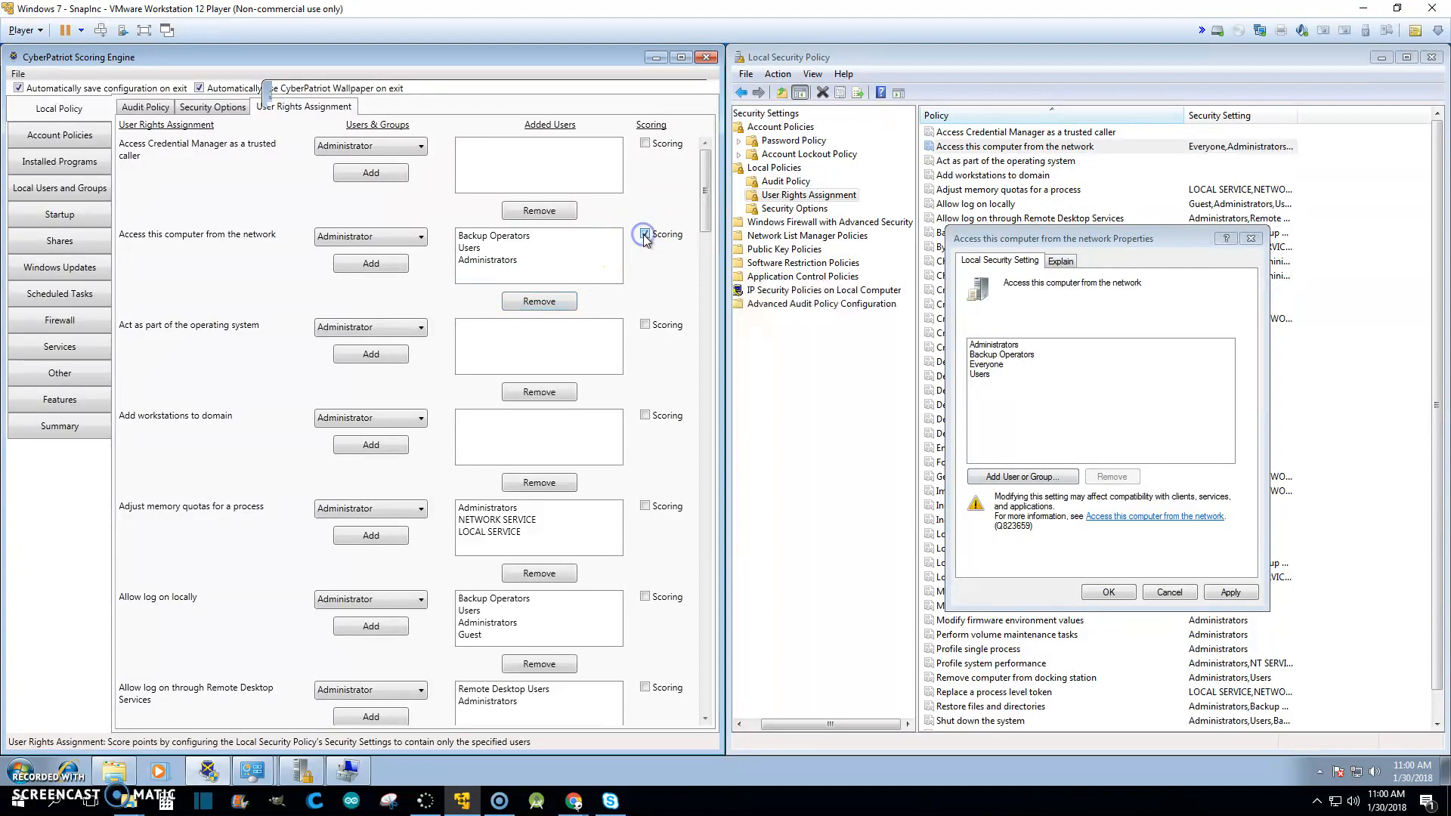
Step: Remove Everyone from the "Access this computer from the network" policy, apply and confirm the change, and close its properties
left_click(990, 364)
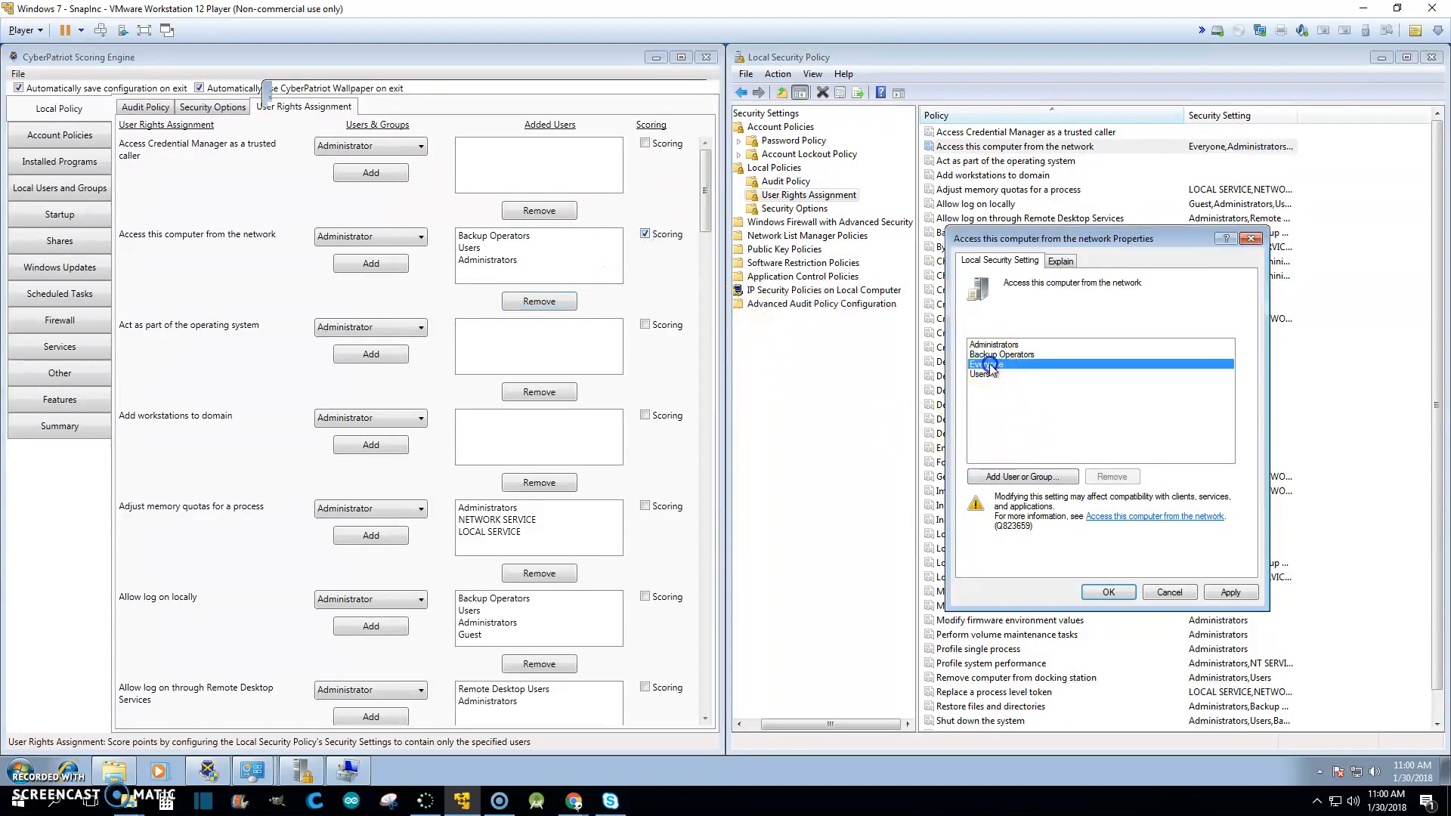
left_click(1111, 476)
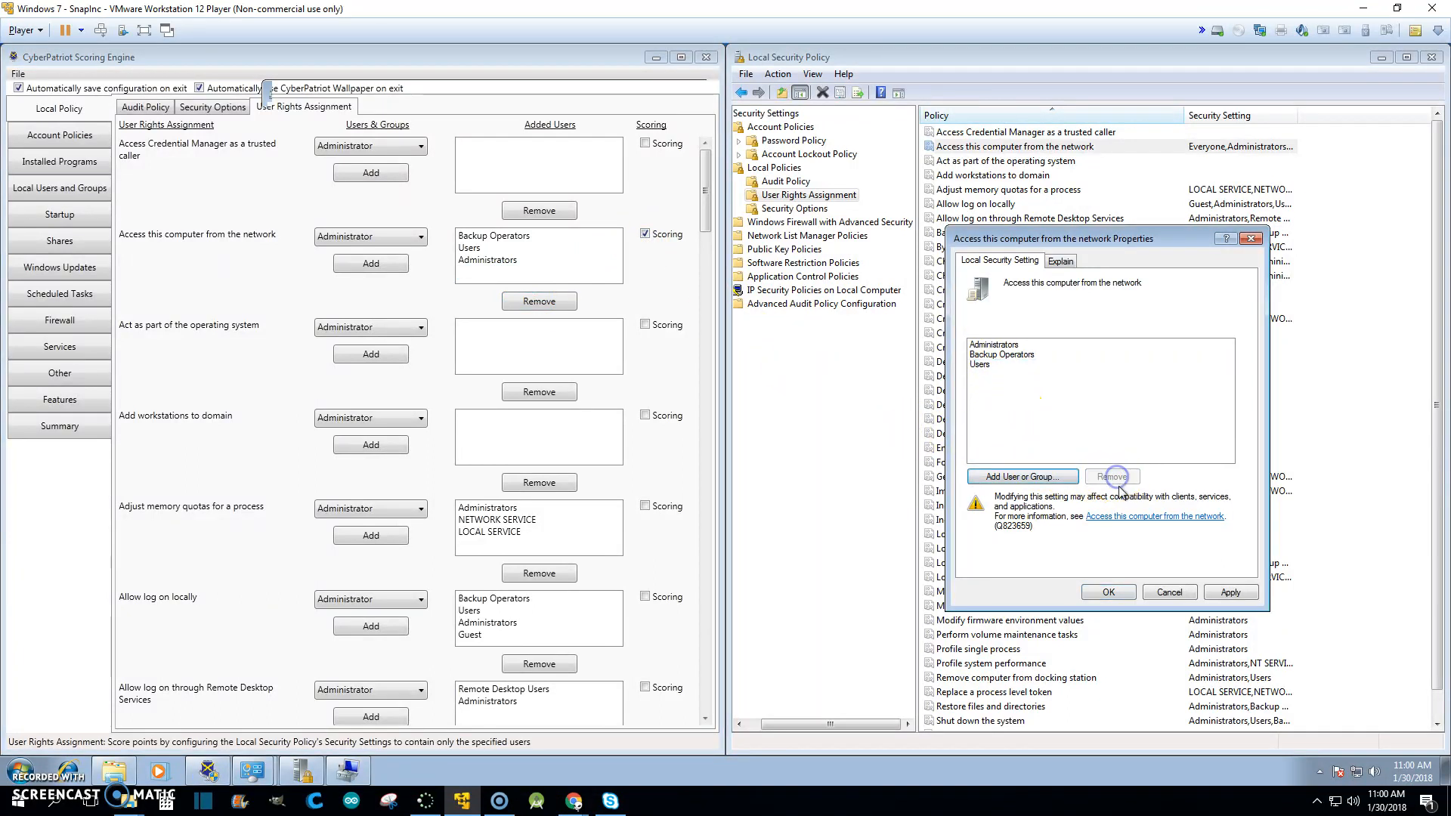
left_click(1232, 593)
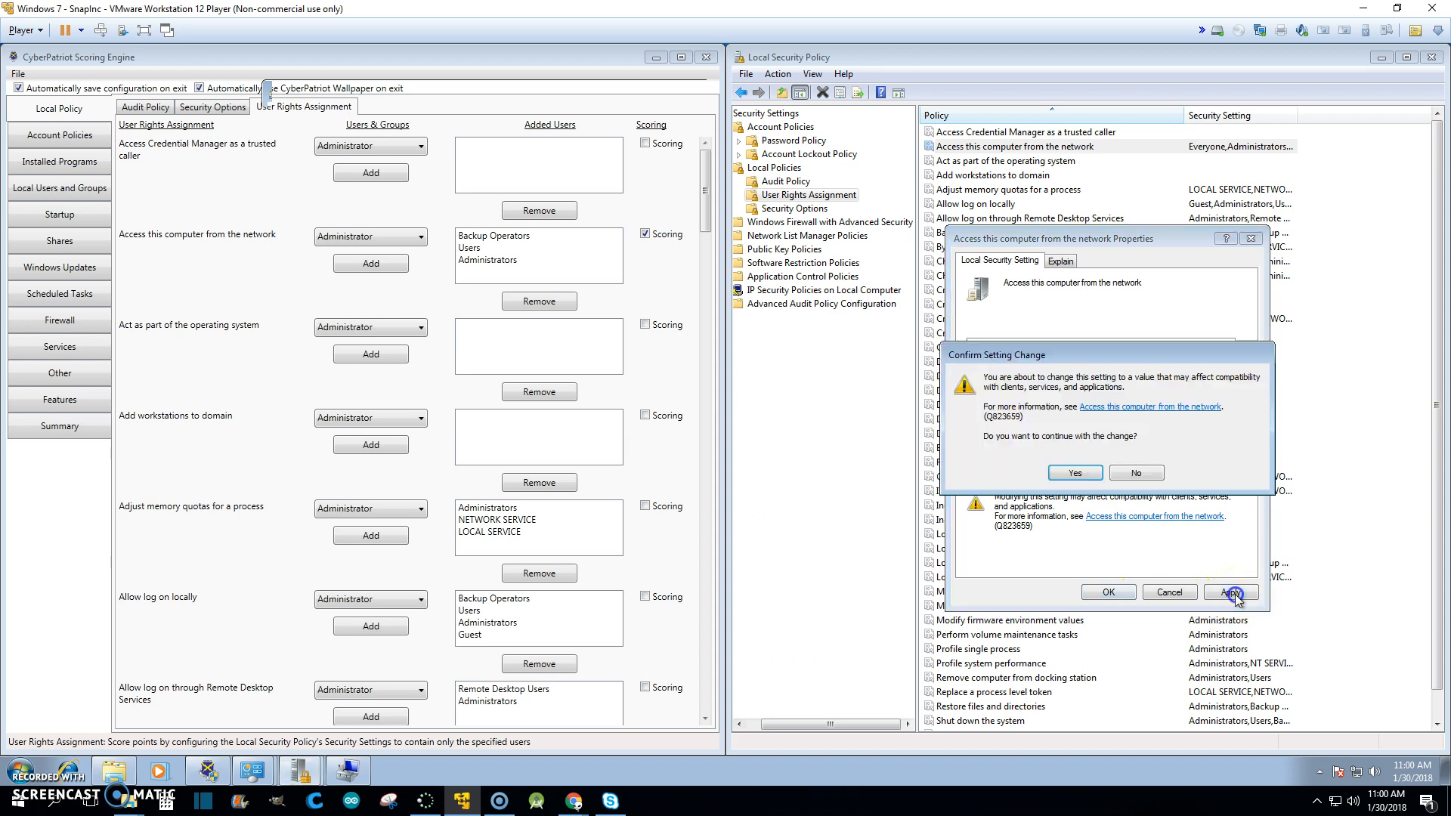
left_click(1075, 473)
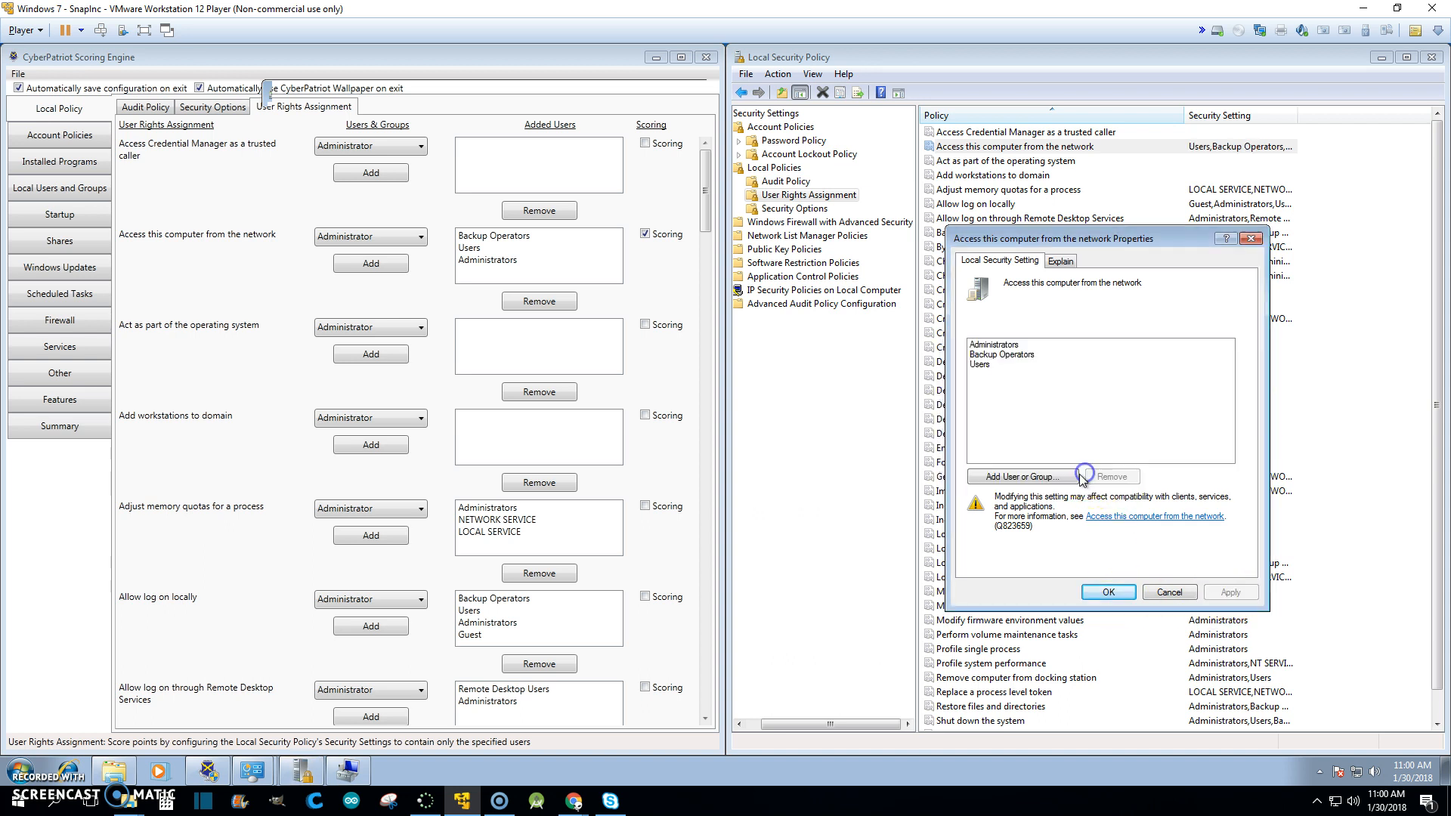
left_click(1109, 593)
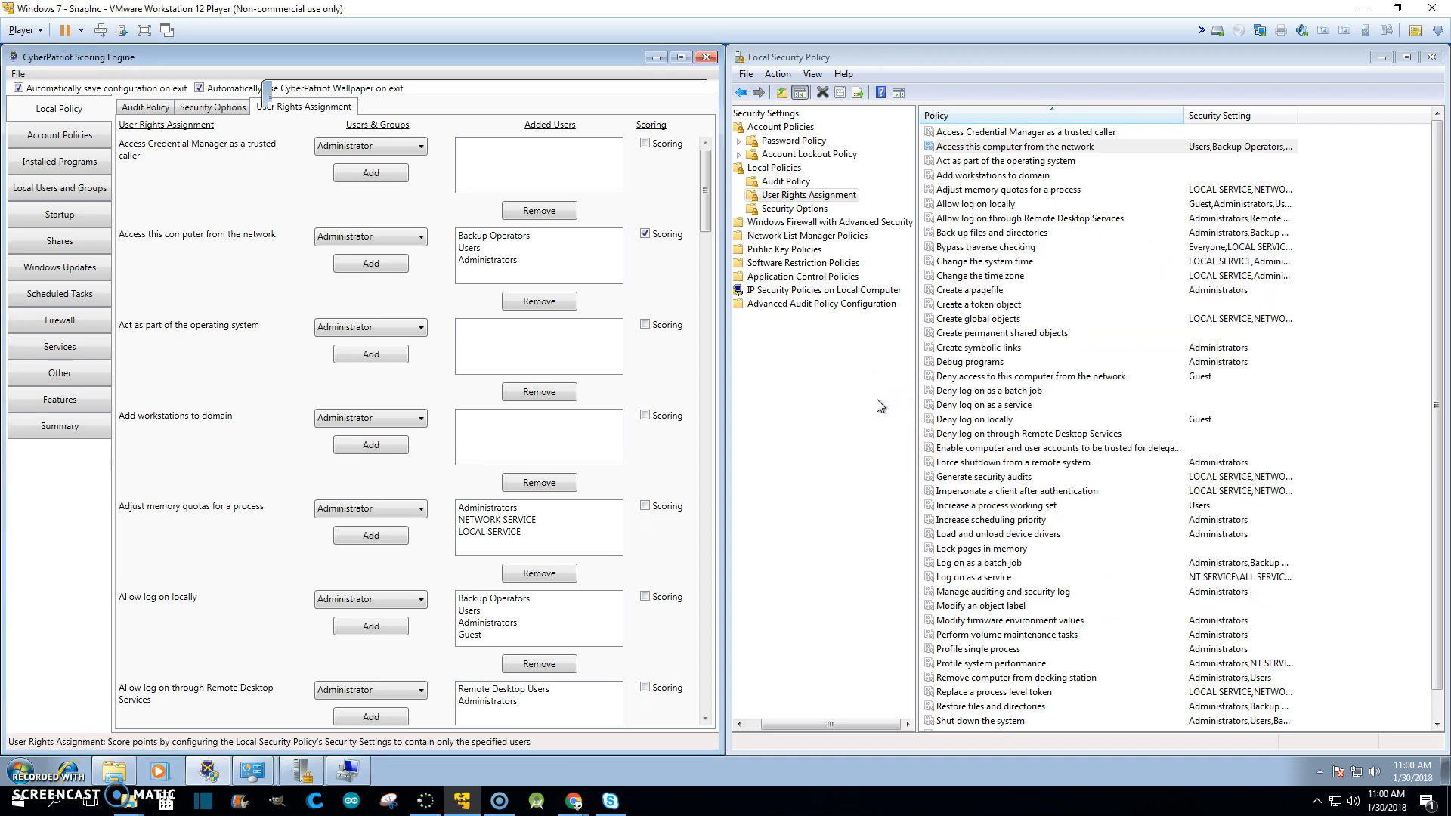
Step: Return to the Local Policy section of the Scoring Engine and close the program
left_click(88, 135)
left_click(69, 111)
left_click(705, 58)
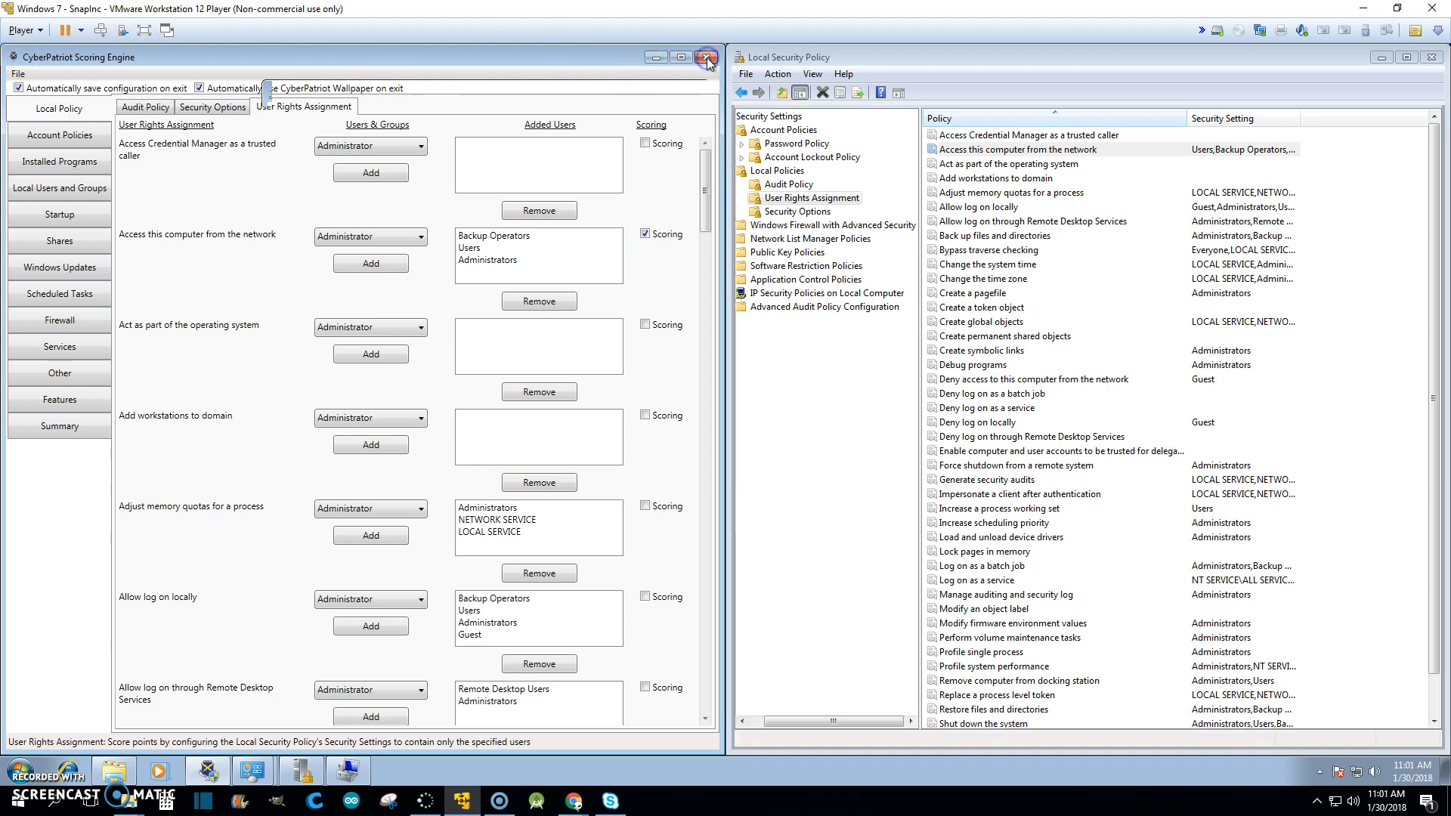
Step: Try to close Local Security Policy, and close the open Audit account logon events properties
left_click(1432, 58)
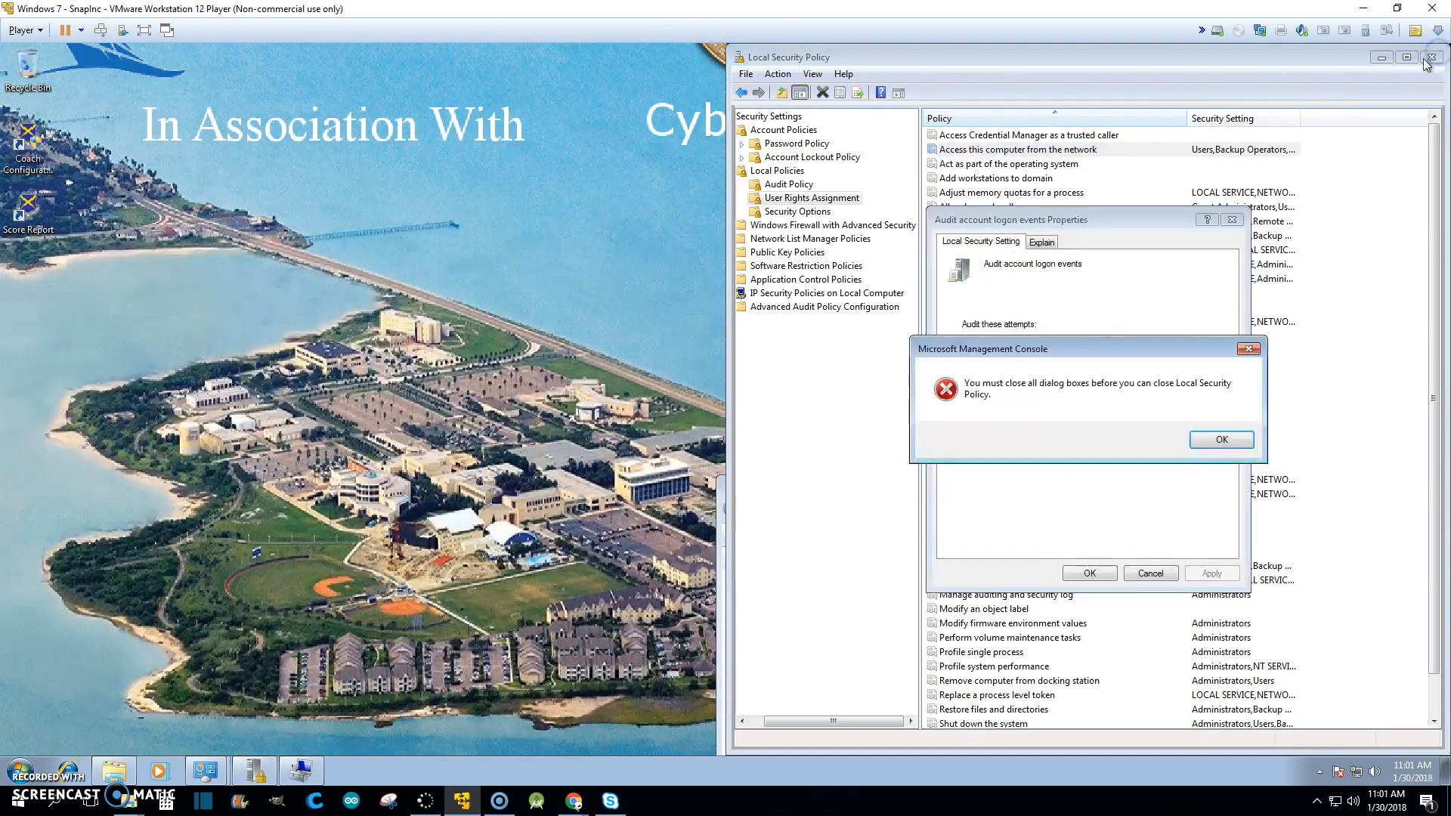
left_click(1214, 439)
left_click(1090, 572)
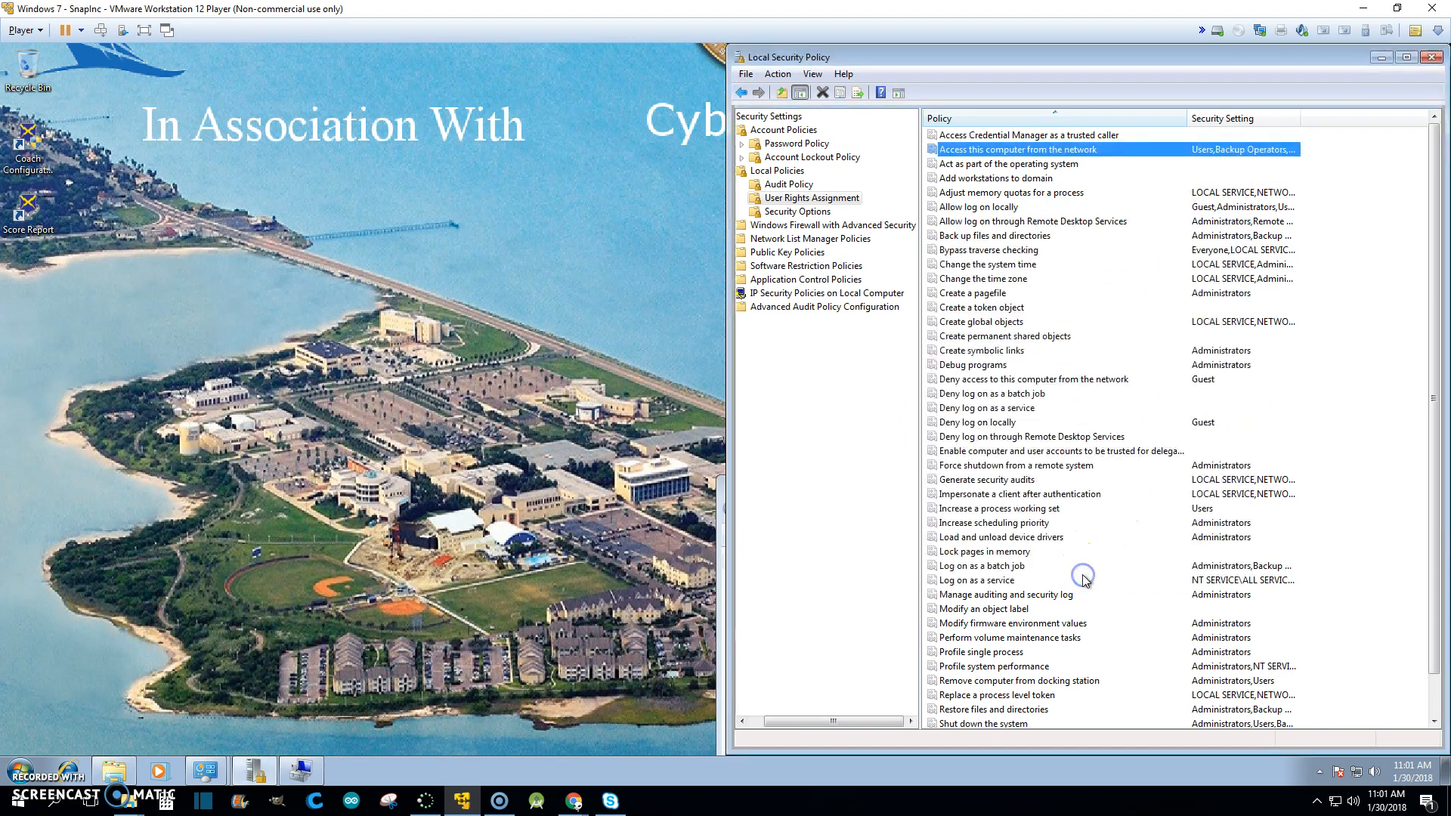
Step: Close the Local Security Policy, Administrative Tools and Computer Management windows to clear the virtual machine's desktop
left_click(1428, 57)
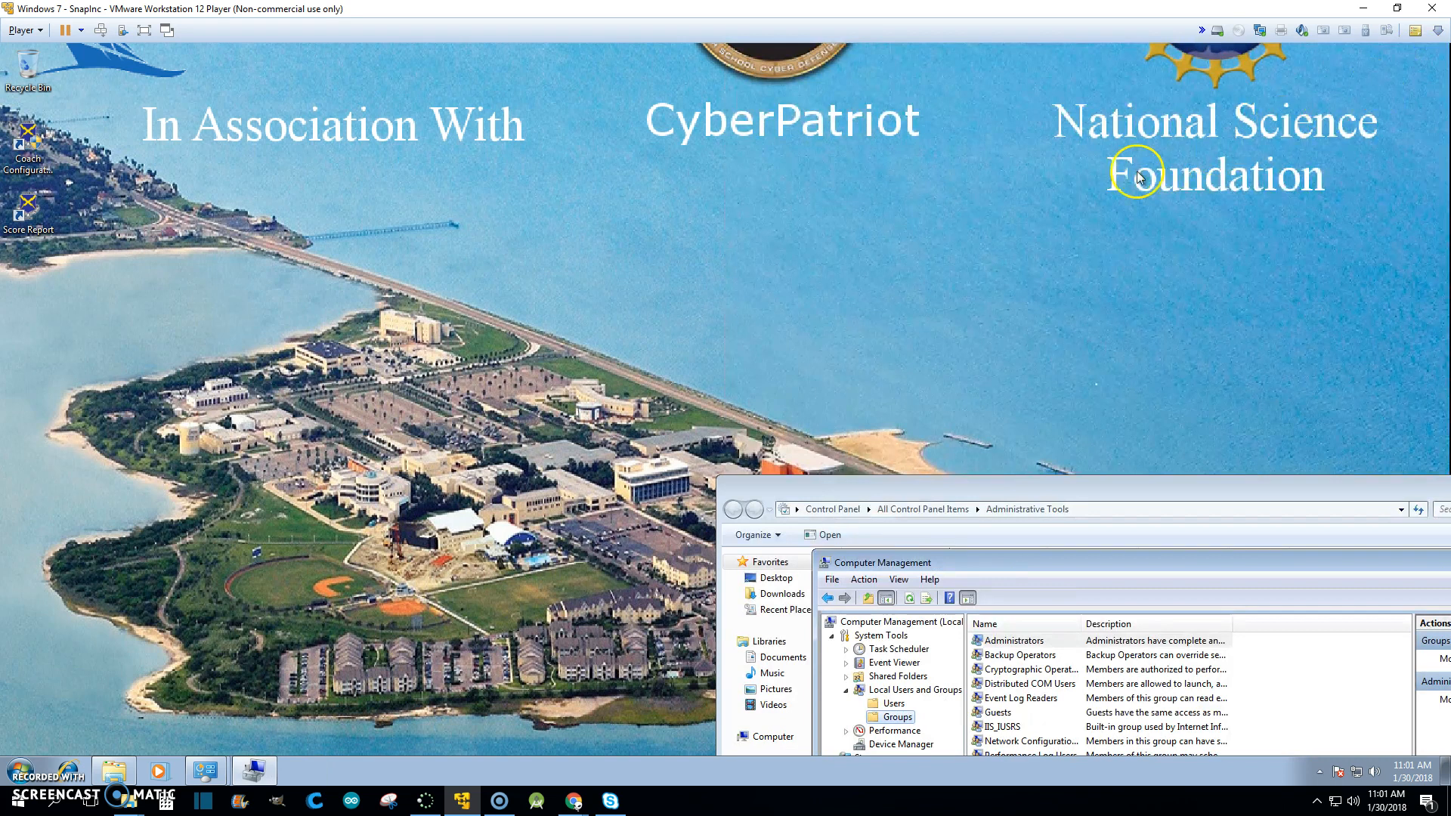
left_click(1258, 492)
left_click_drag(1258, 493, 707, 195)
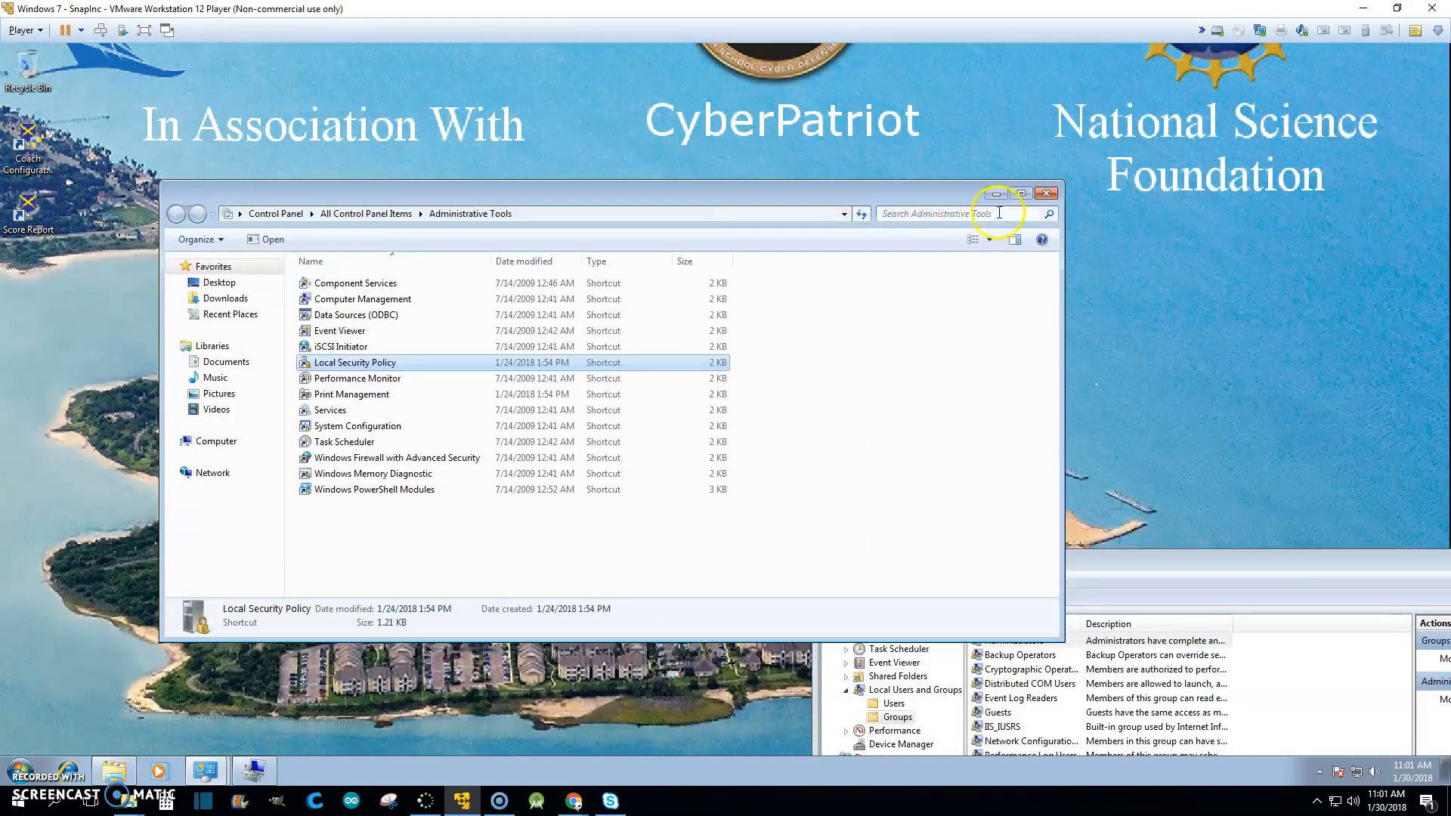
left_click(1046, 200)
left_click_drag(1125, 562, 438, 201)
left_click(853, 197)
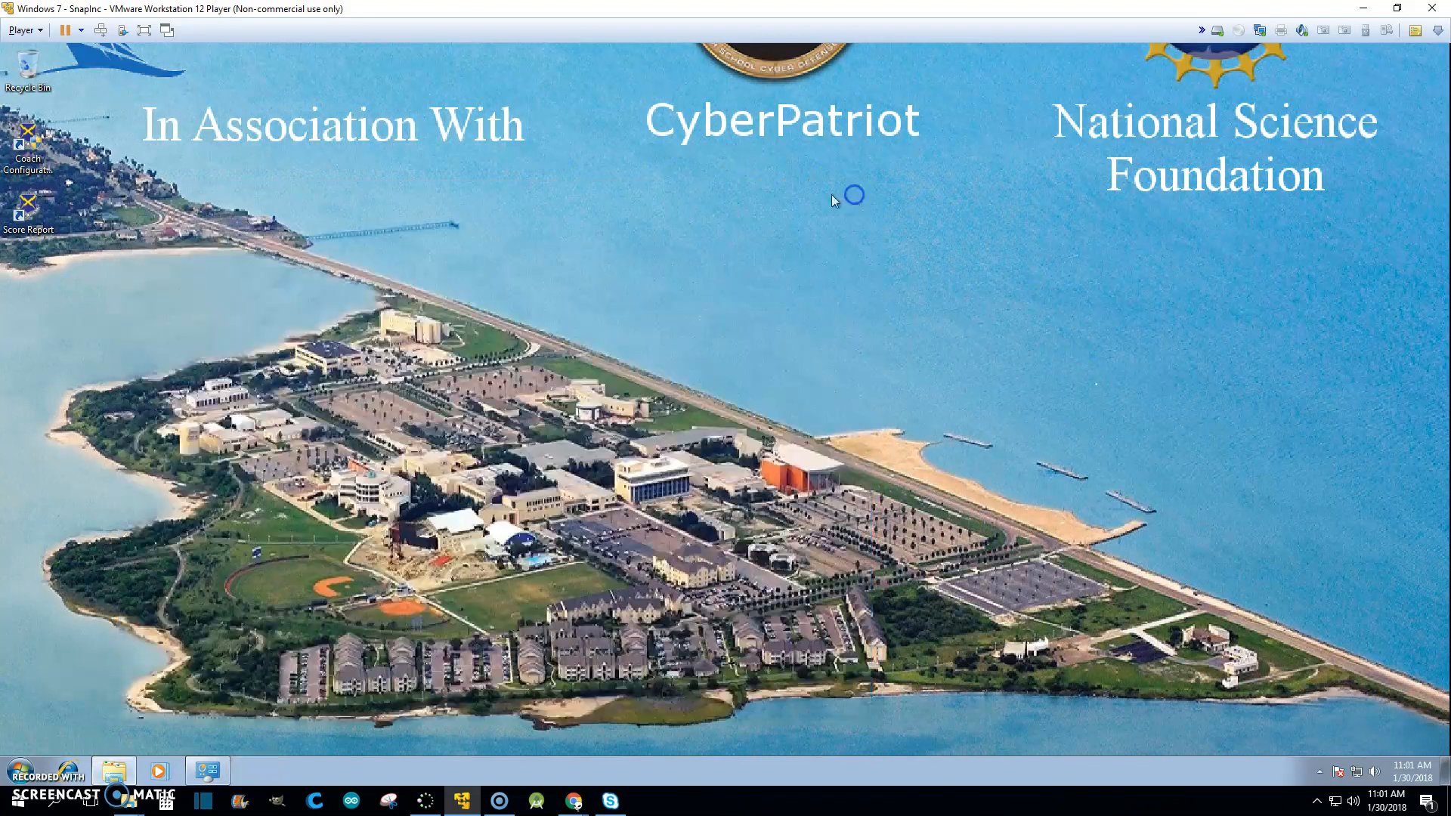
Step: Open the Score Report from the desktop and complete the Internet Explorer 8 setup without turning on Suggested Sites
left_click(30, 206)
double_click(30, 206)
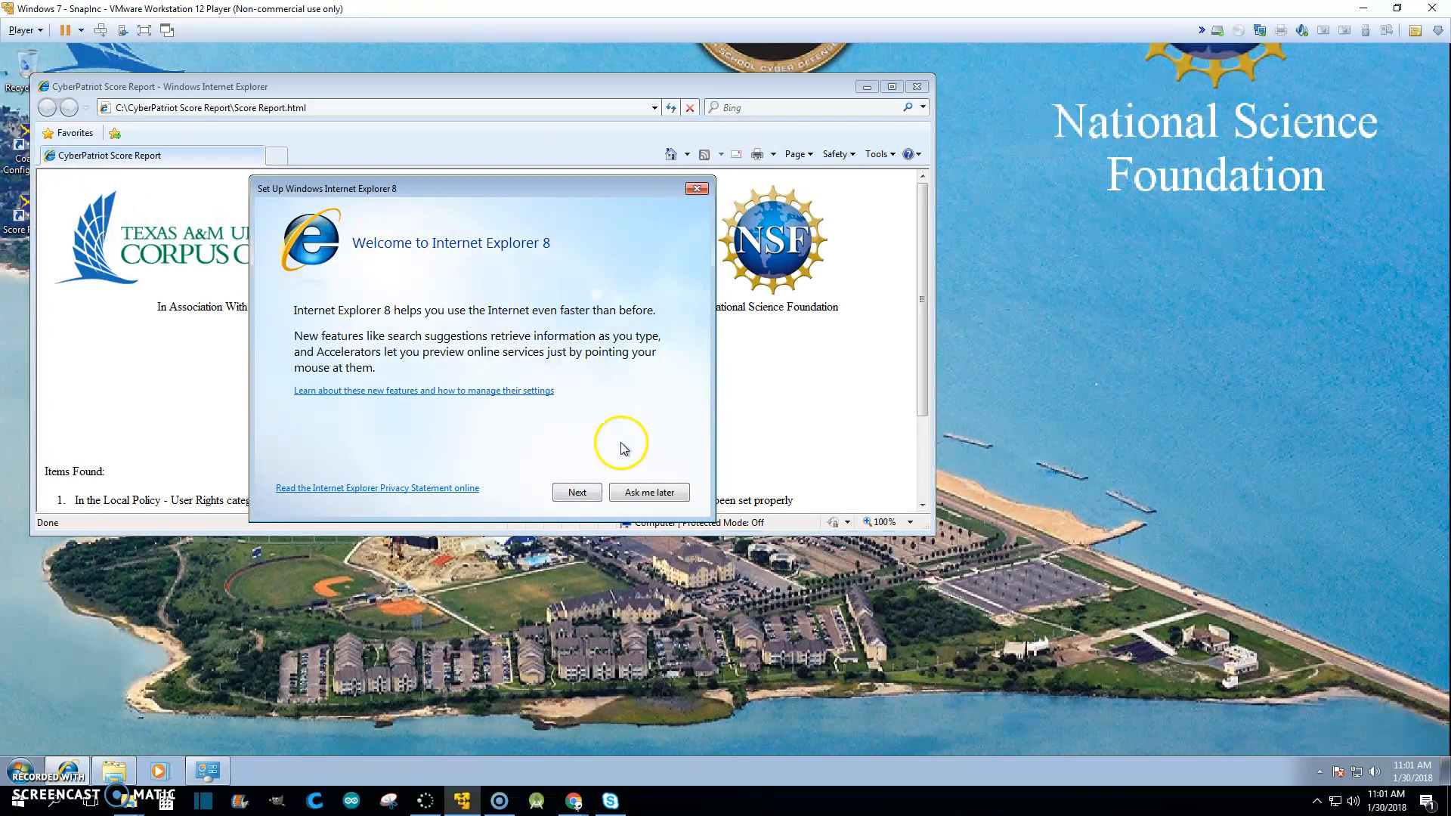
left_click(576, 495)
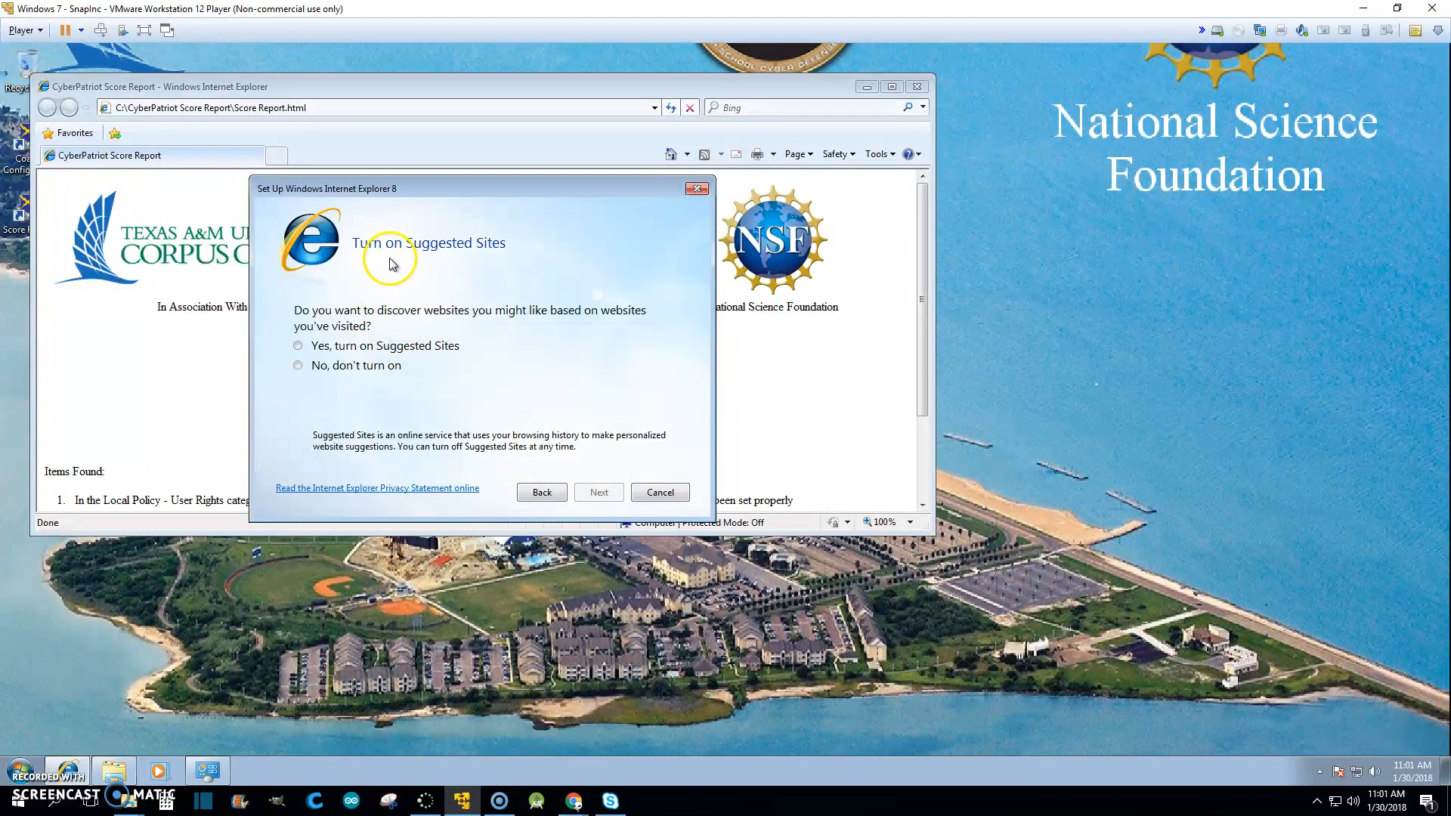
left_click_drag(424, 184, 532, 198)
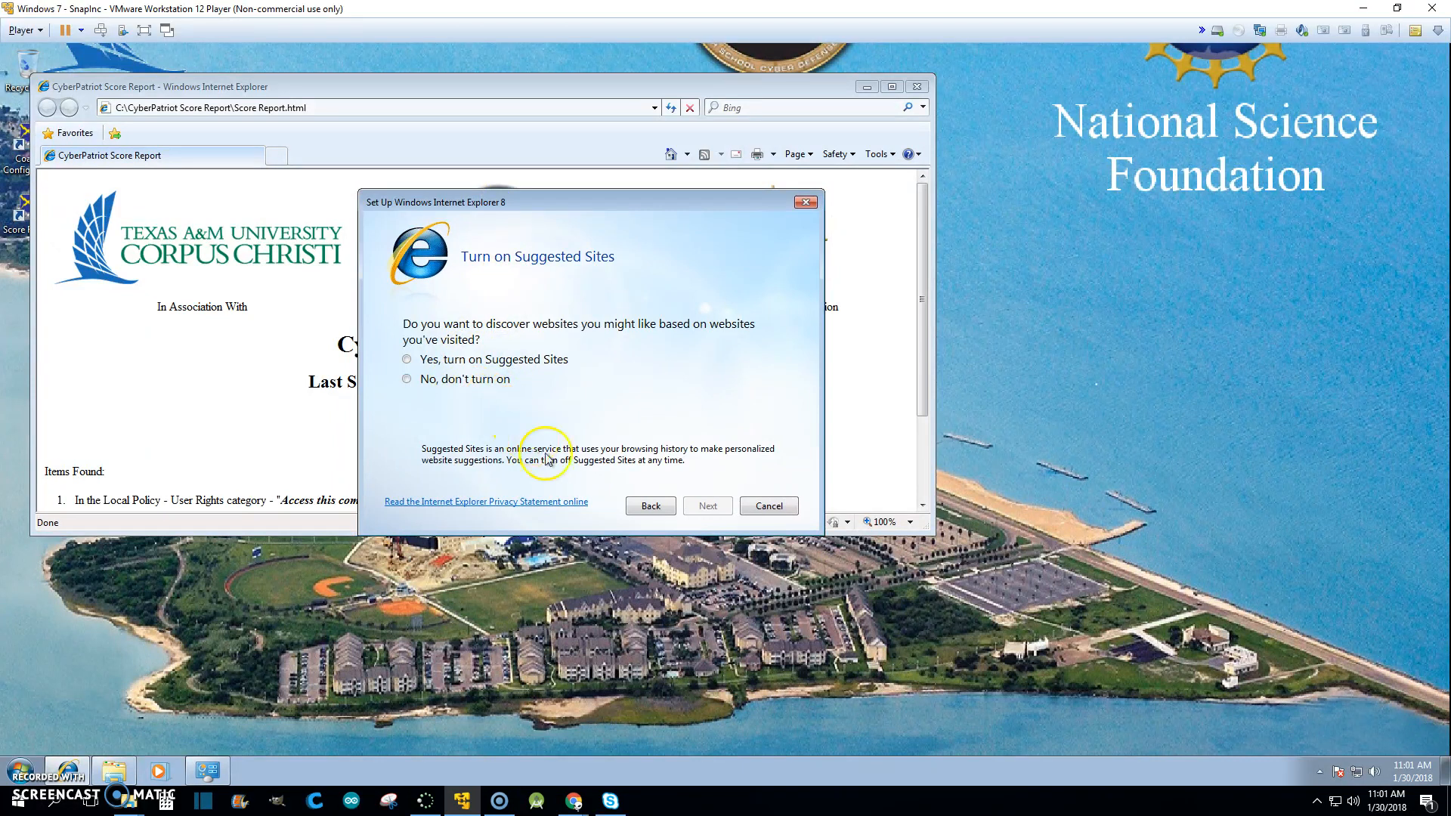
left_click(473, 383)
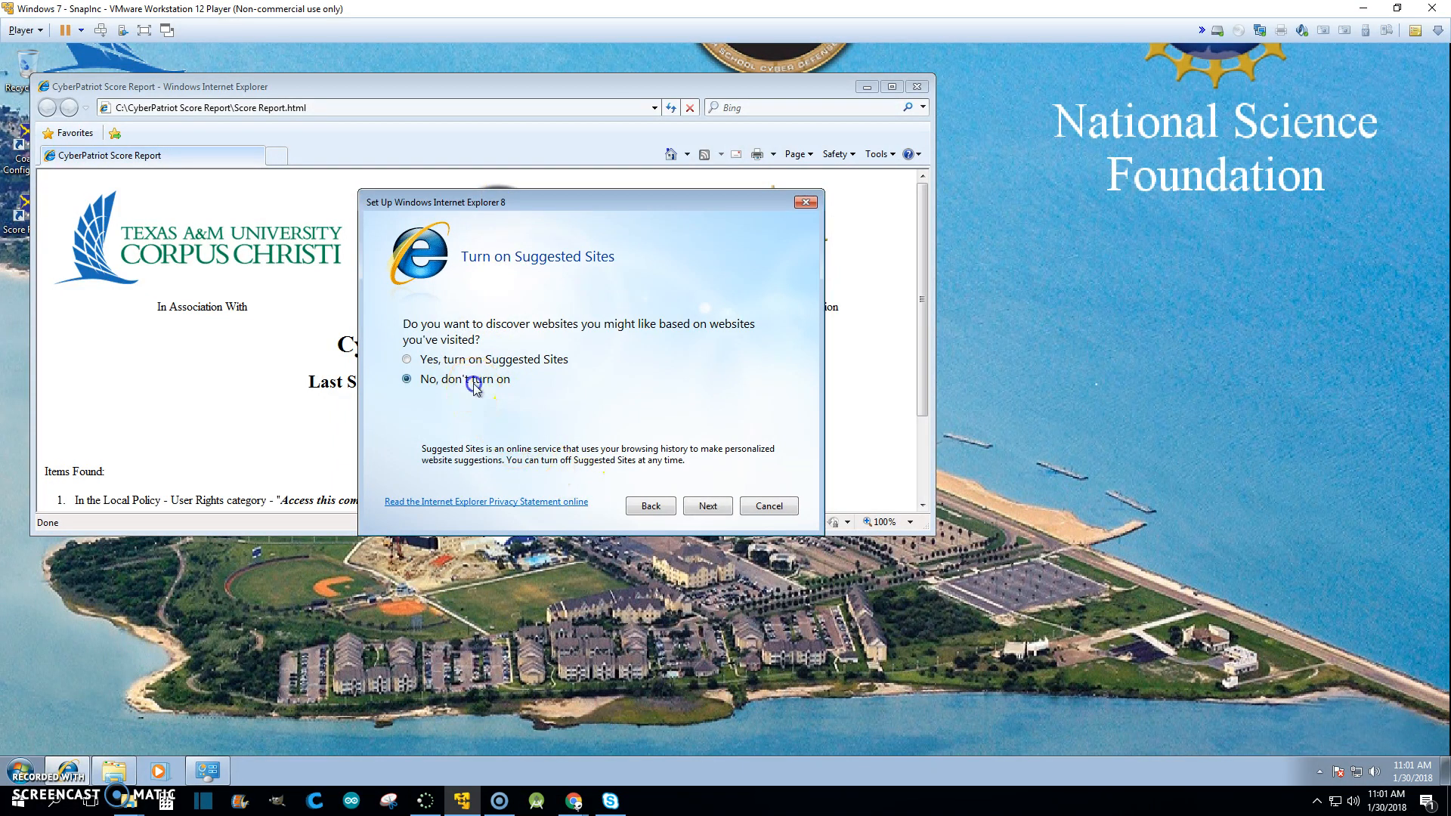
left_click(705, 510)
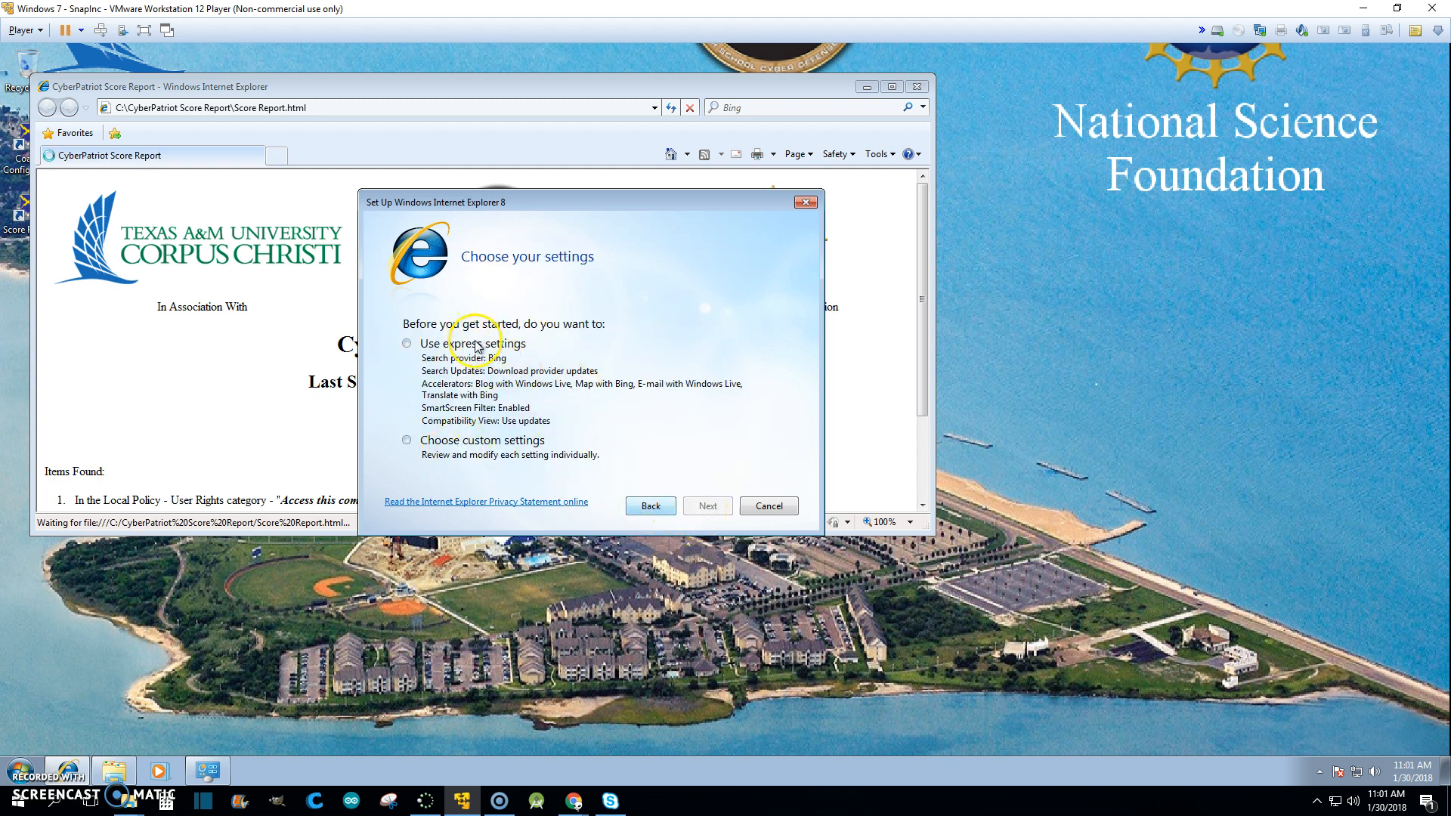
left_click(699, 509)
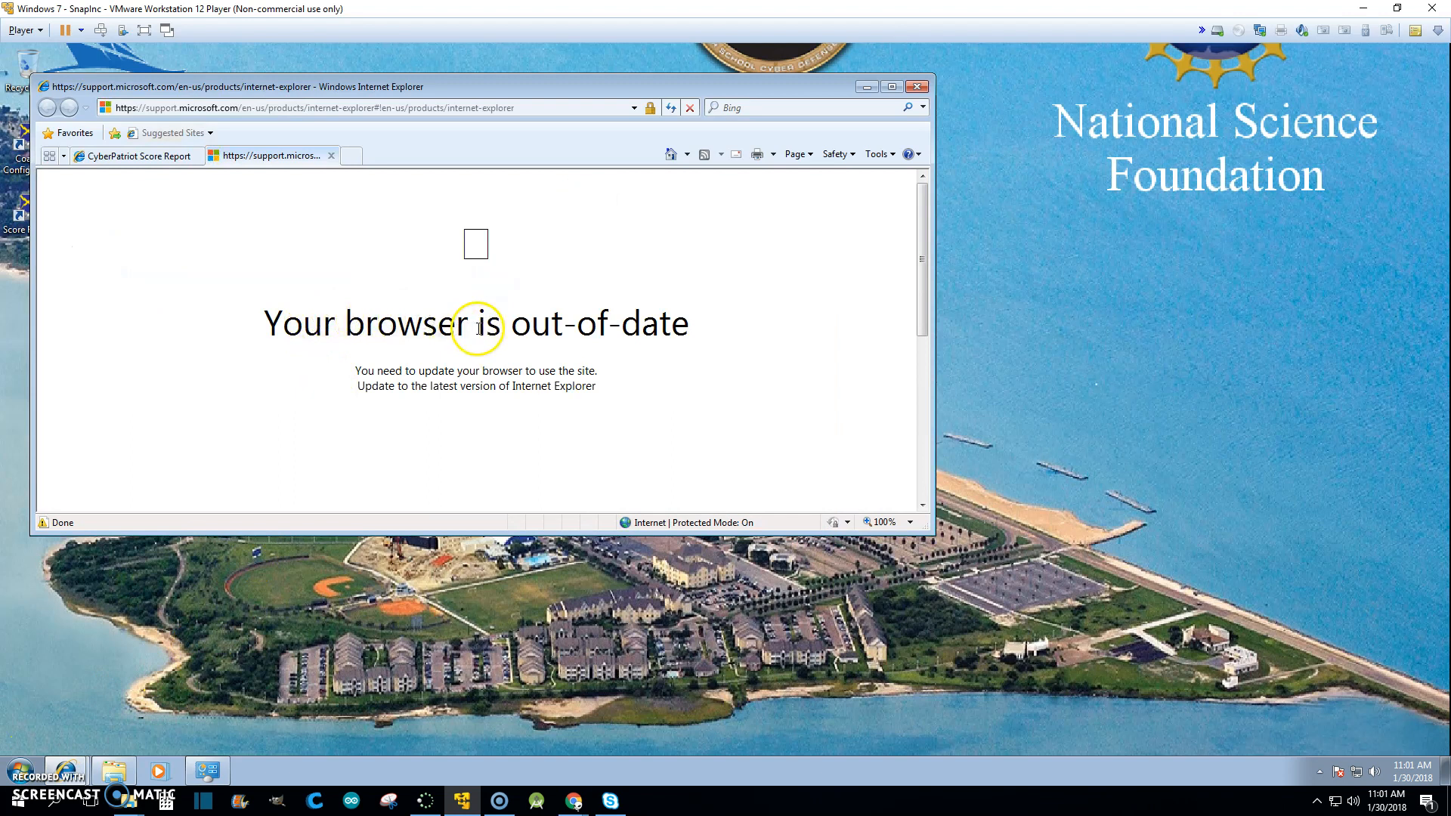
Step: Check the CyberPatriot Score Report in a maximized window, close the Microsoft support page, and restore the window size
left_click(137, 157)
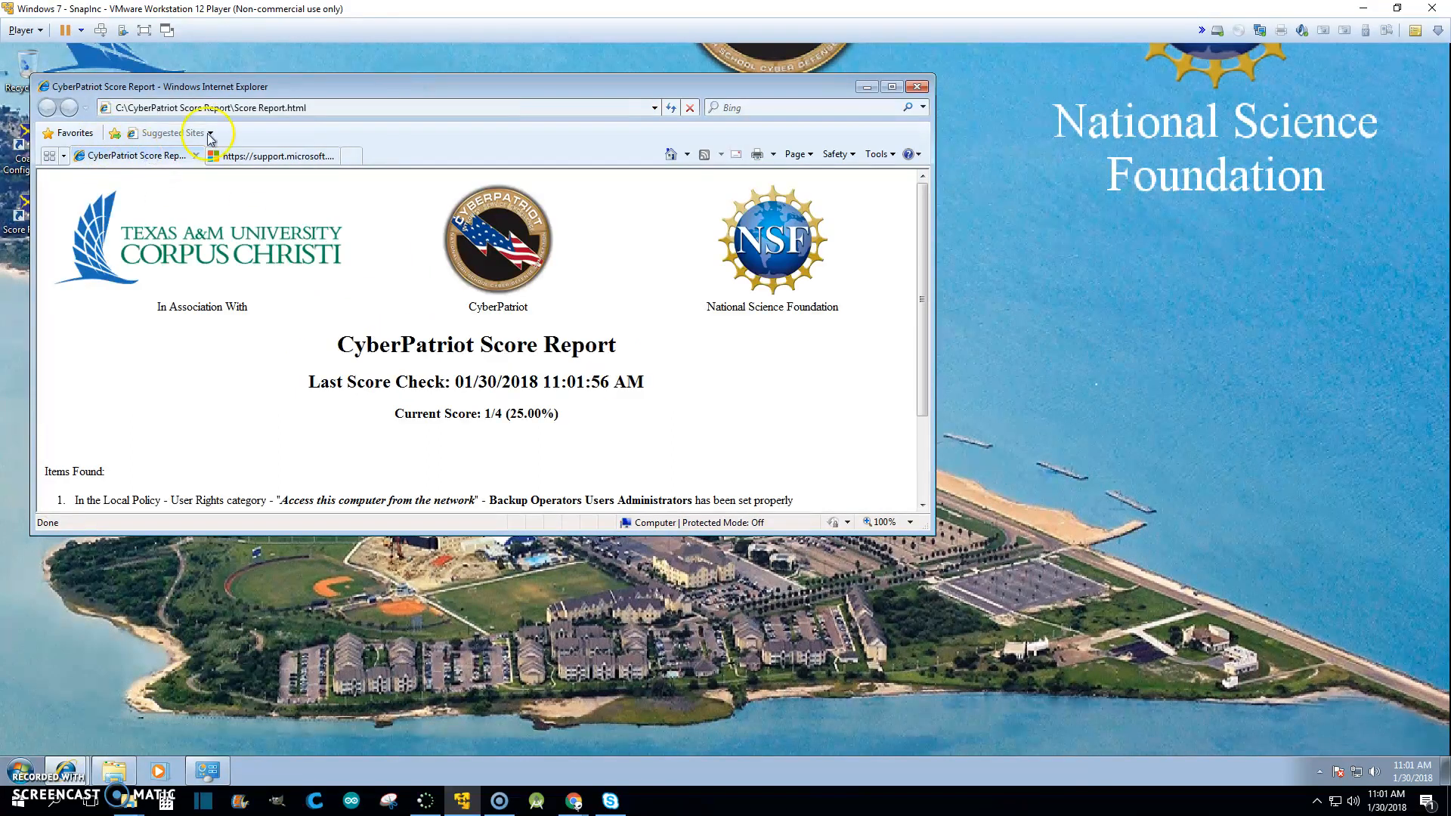
double_click(346, 84)
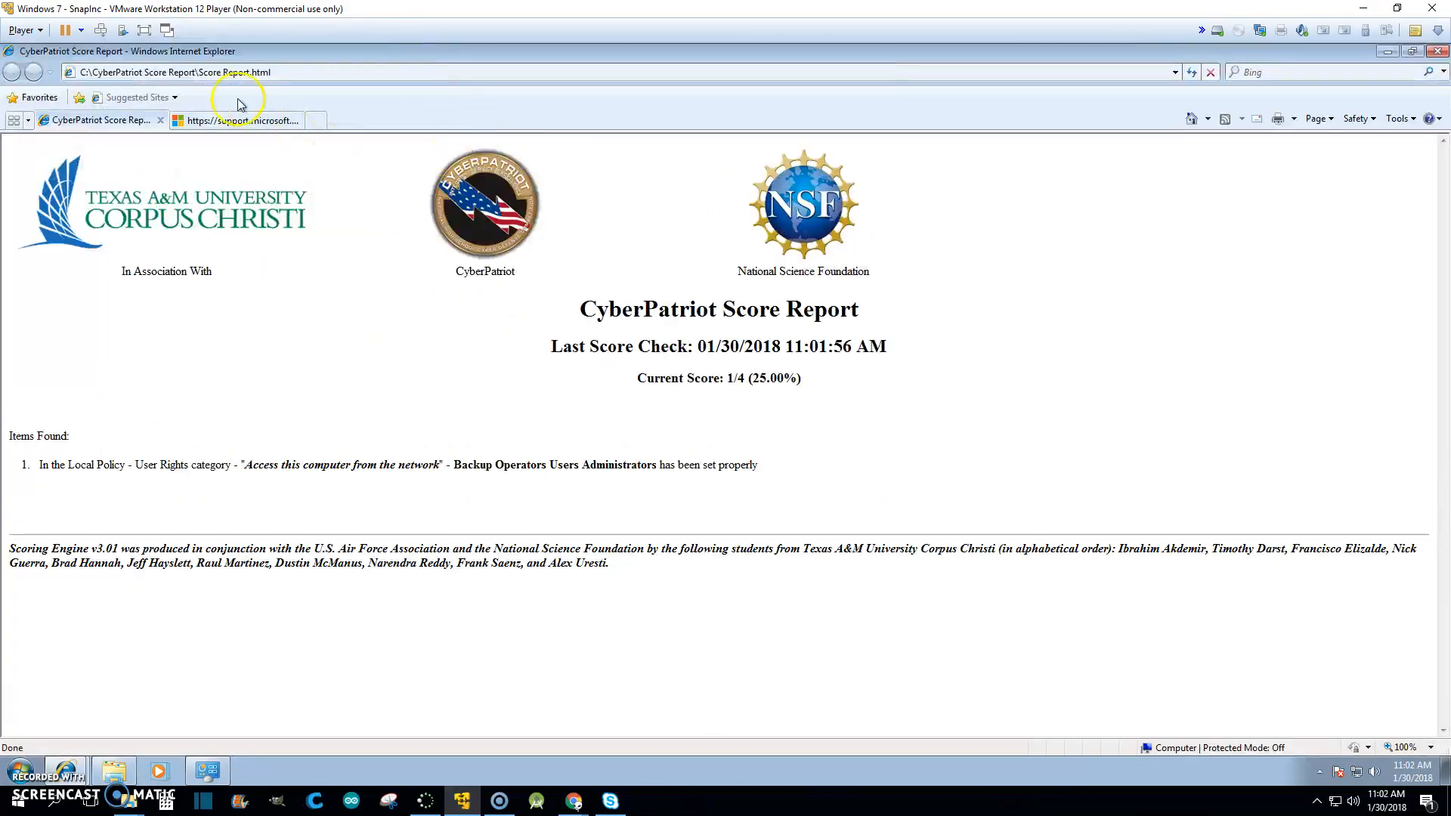
left_click(292, 119)
left_click(295, 121)
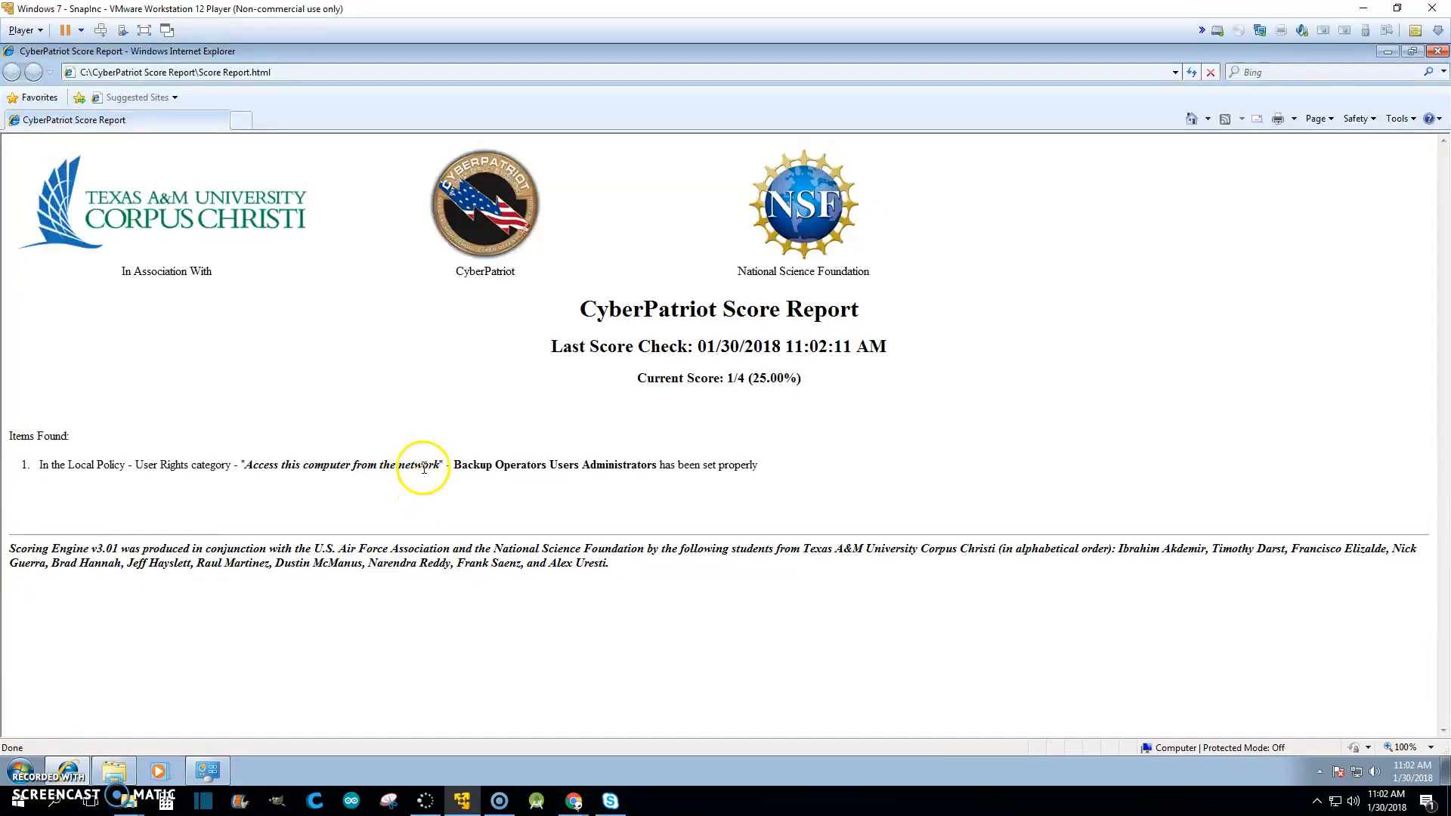
double_click(366, 50)
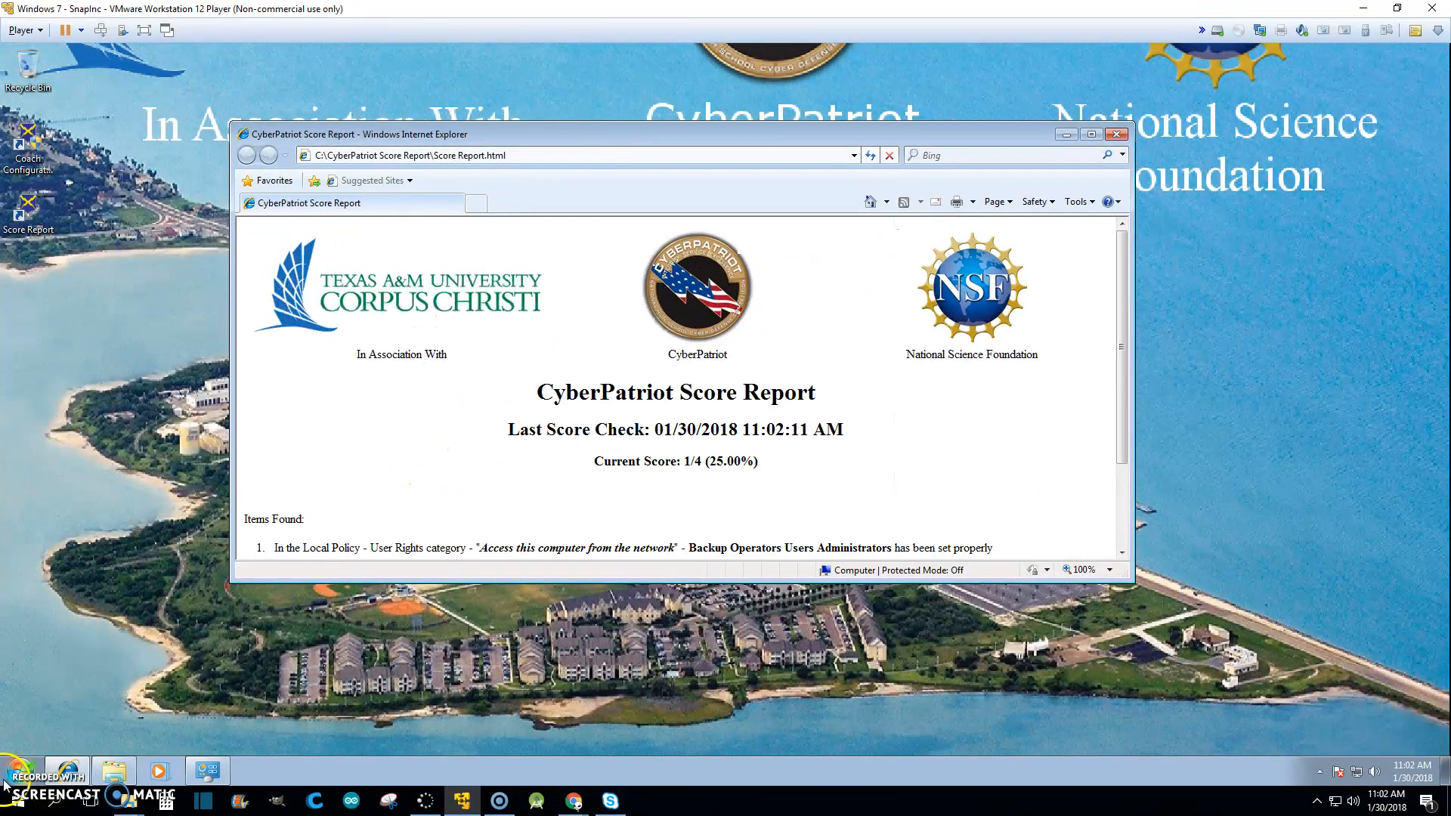
Step: Open Local Security Policy from the Control Panel's Administrative Tools and move its window clear of the others
left_click(4, 783)
right_click(228, 610)
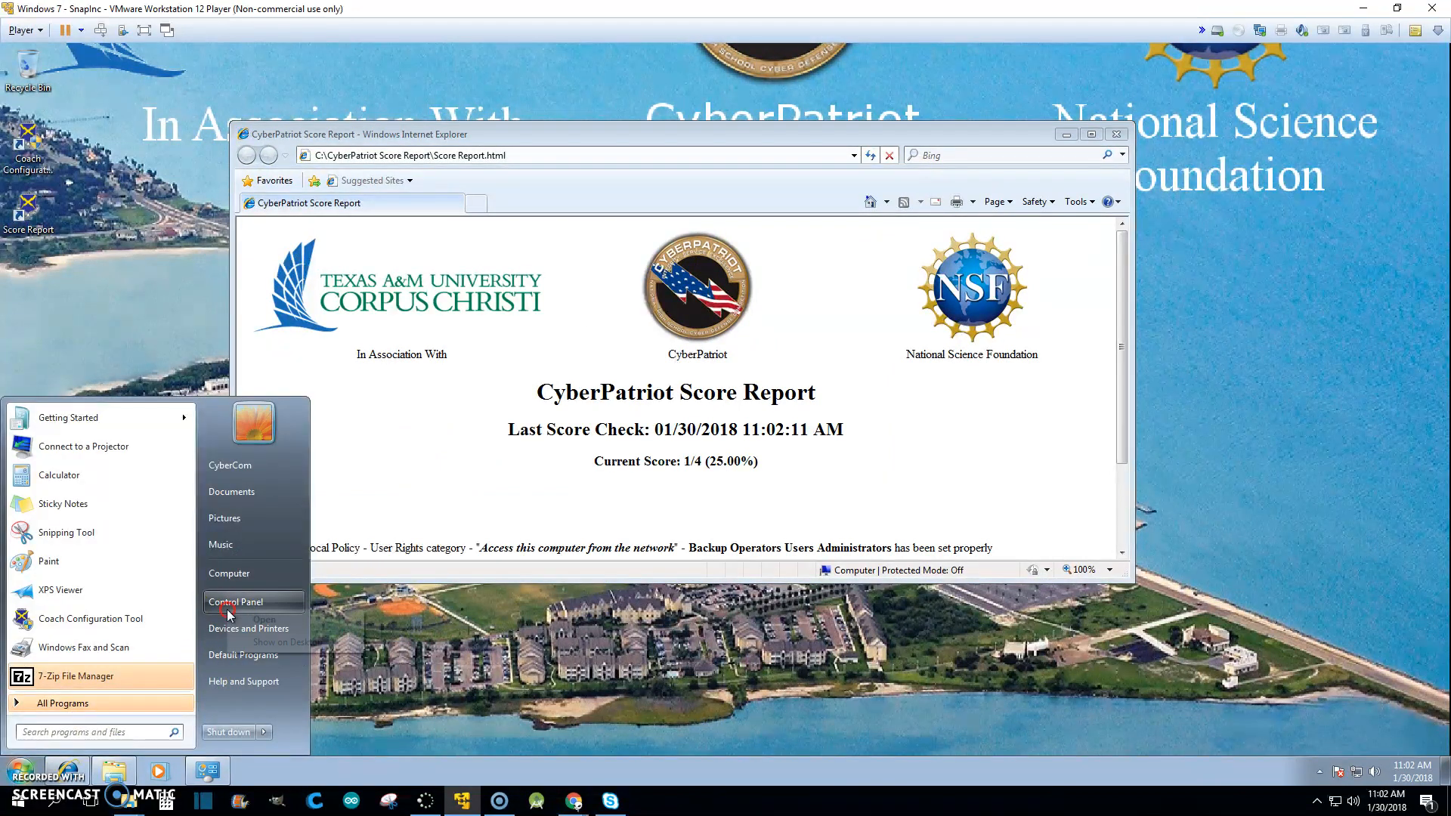
left_click(268, 620)
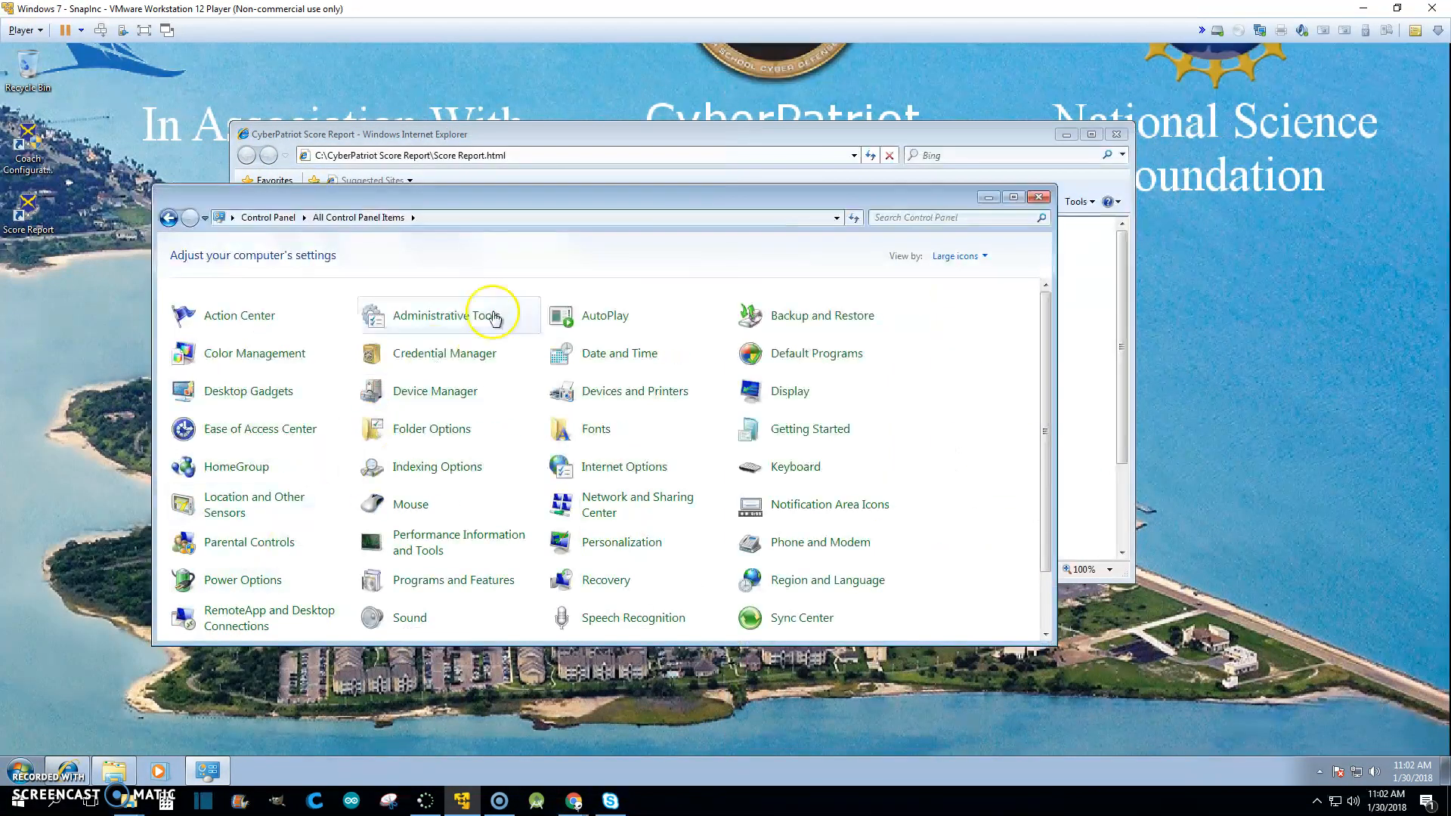
left_click(444, 318)
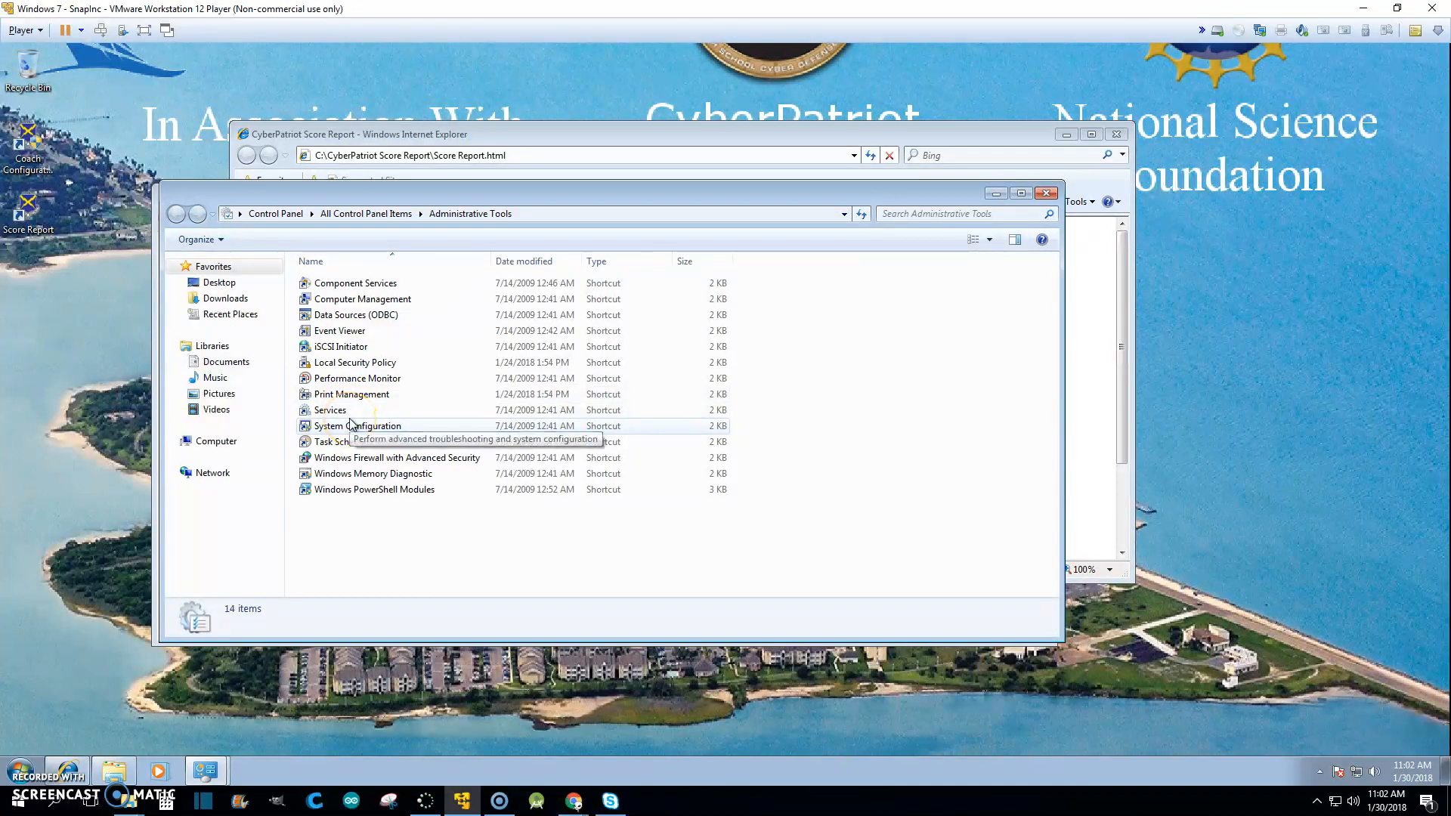
left_click_drag(346, 198, 483, 264)
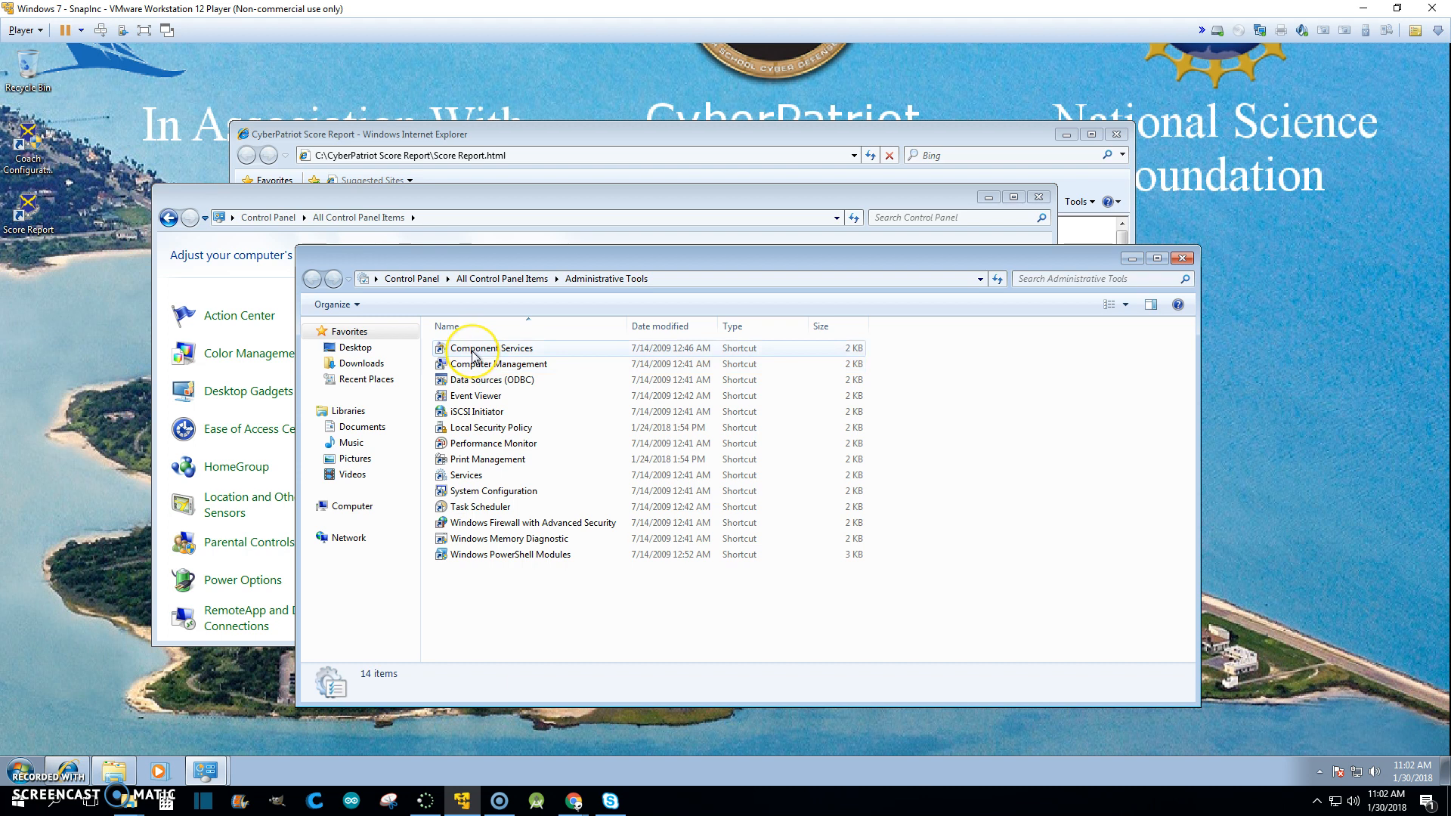
left_click(473, 429)
double_click(473, 429)
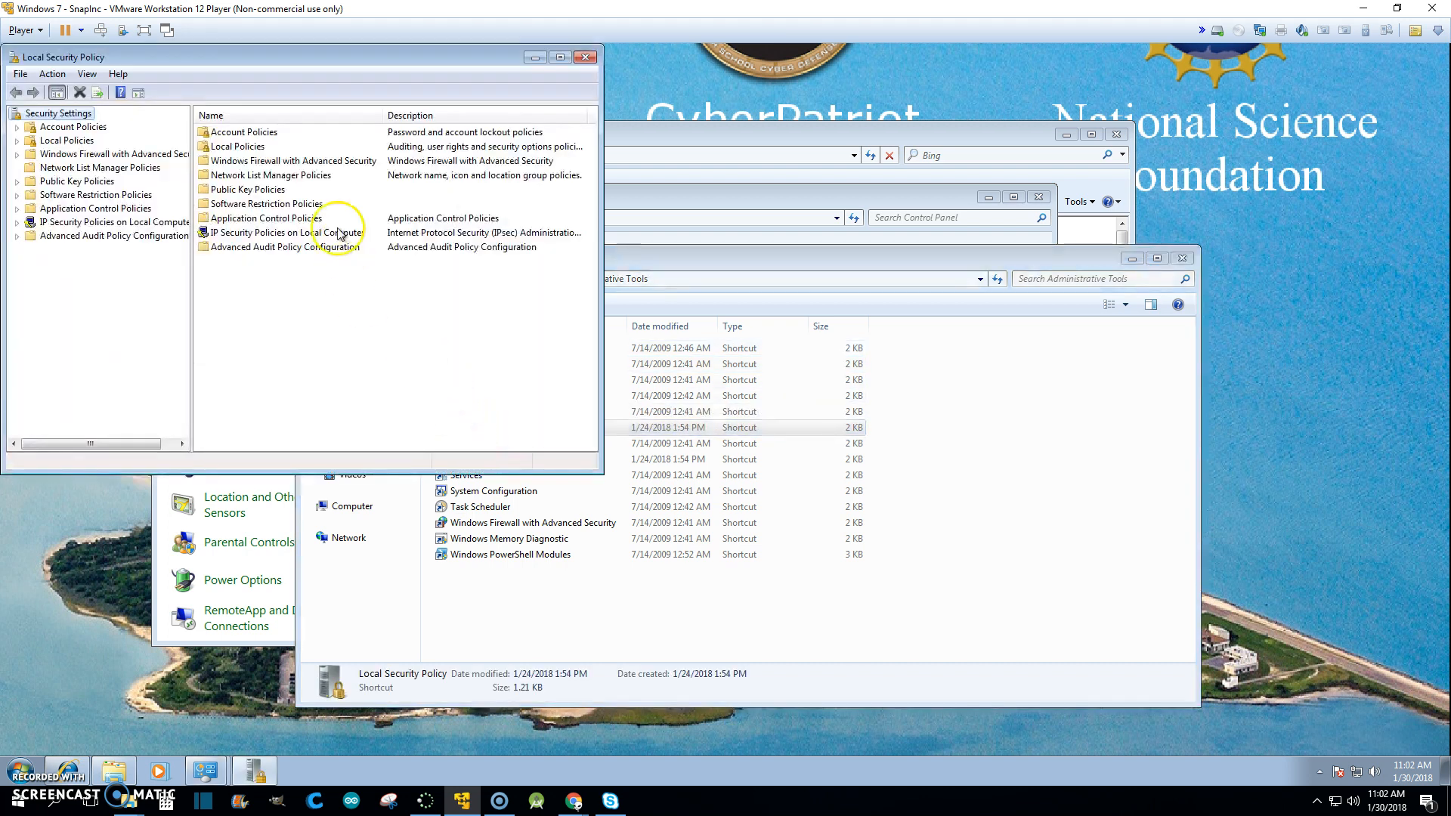
left_click(566, 134)
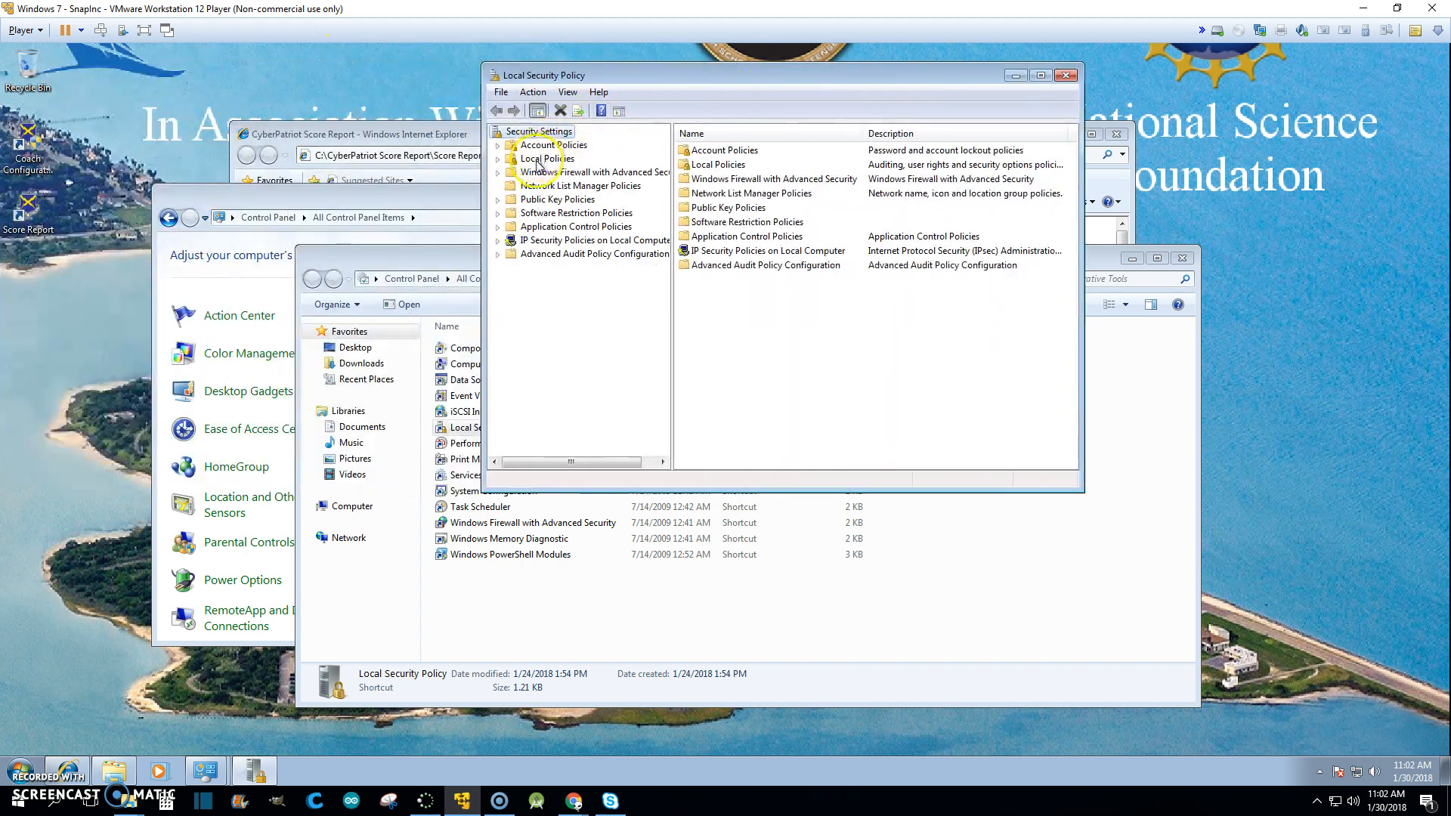
Step: Review the users assigned to "Access this computer from the network" under User Rights Assignment, and close its properties
double_click(539, 160)
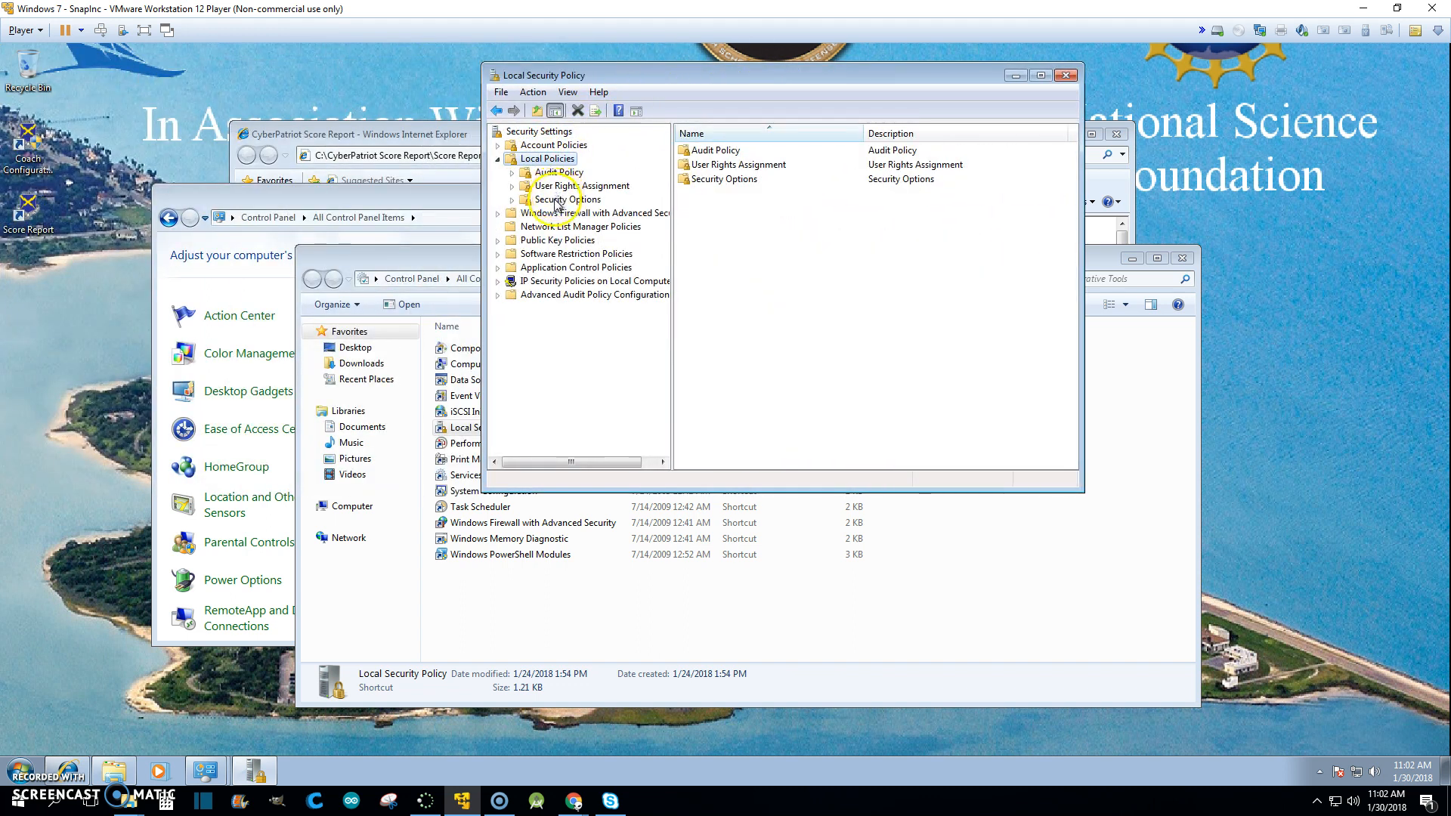
left_click(559, 186)
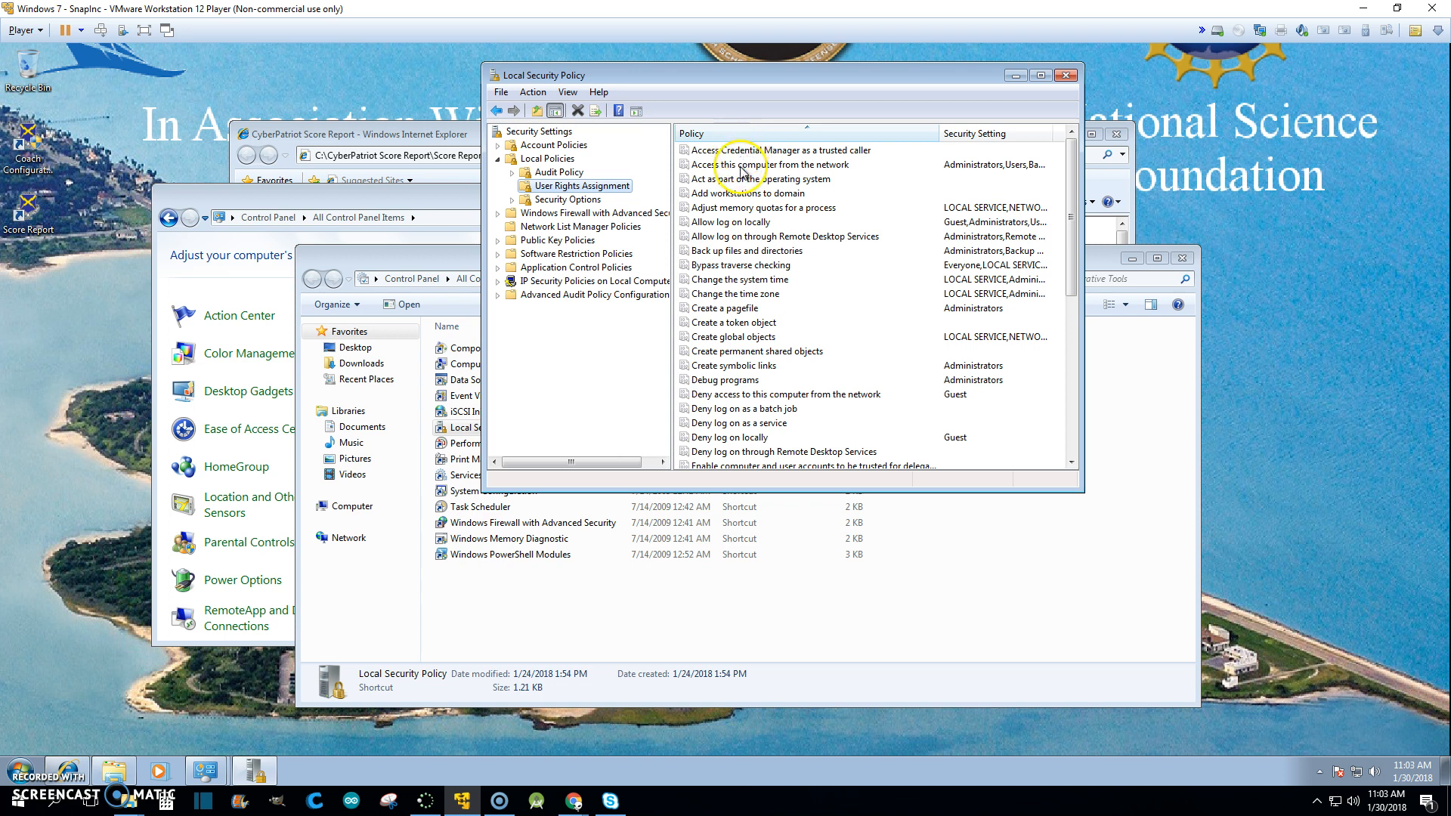
double_click(740, 166)
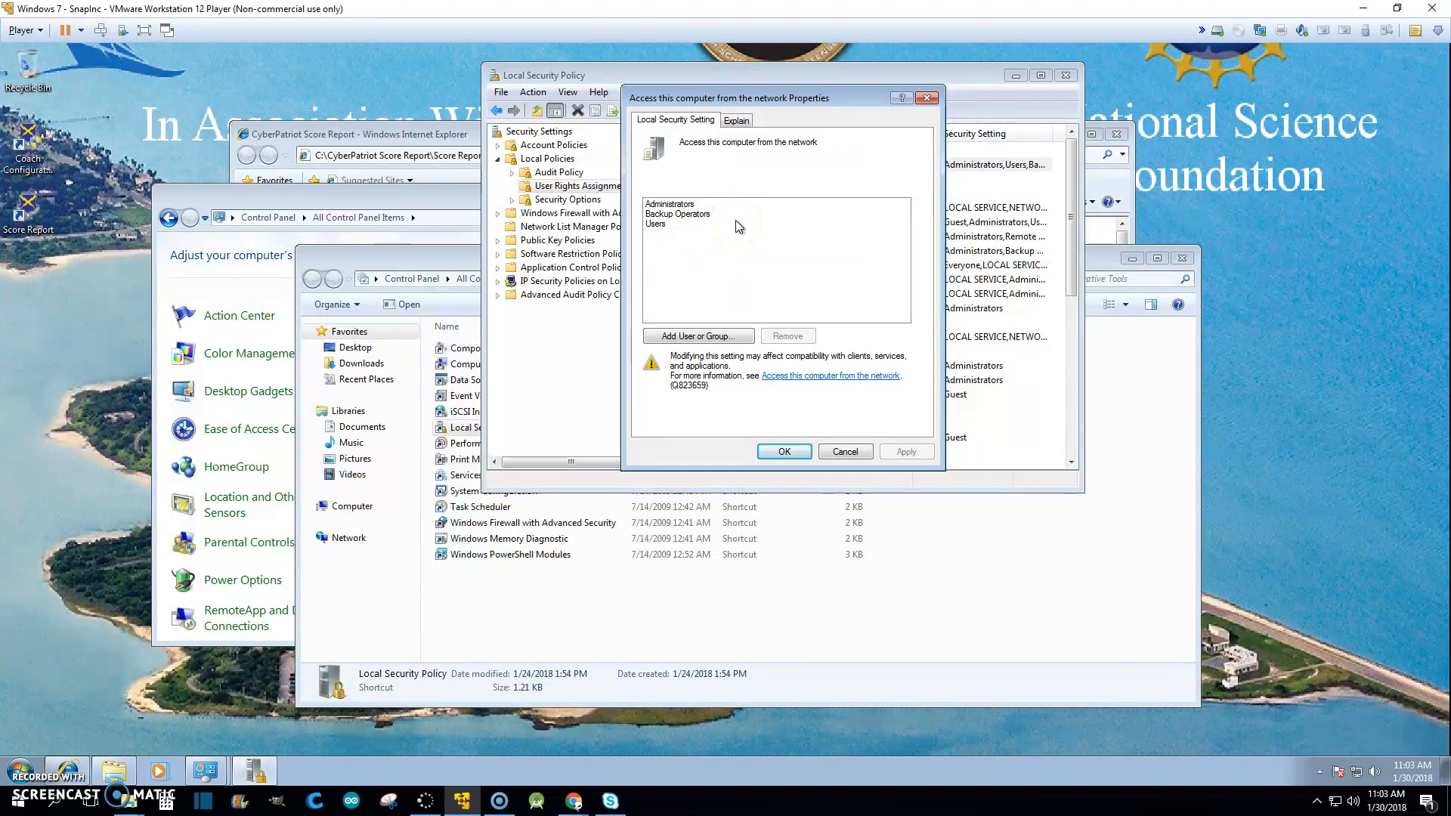
left_click(783, 453)
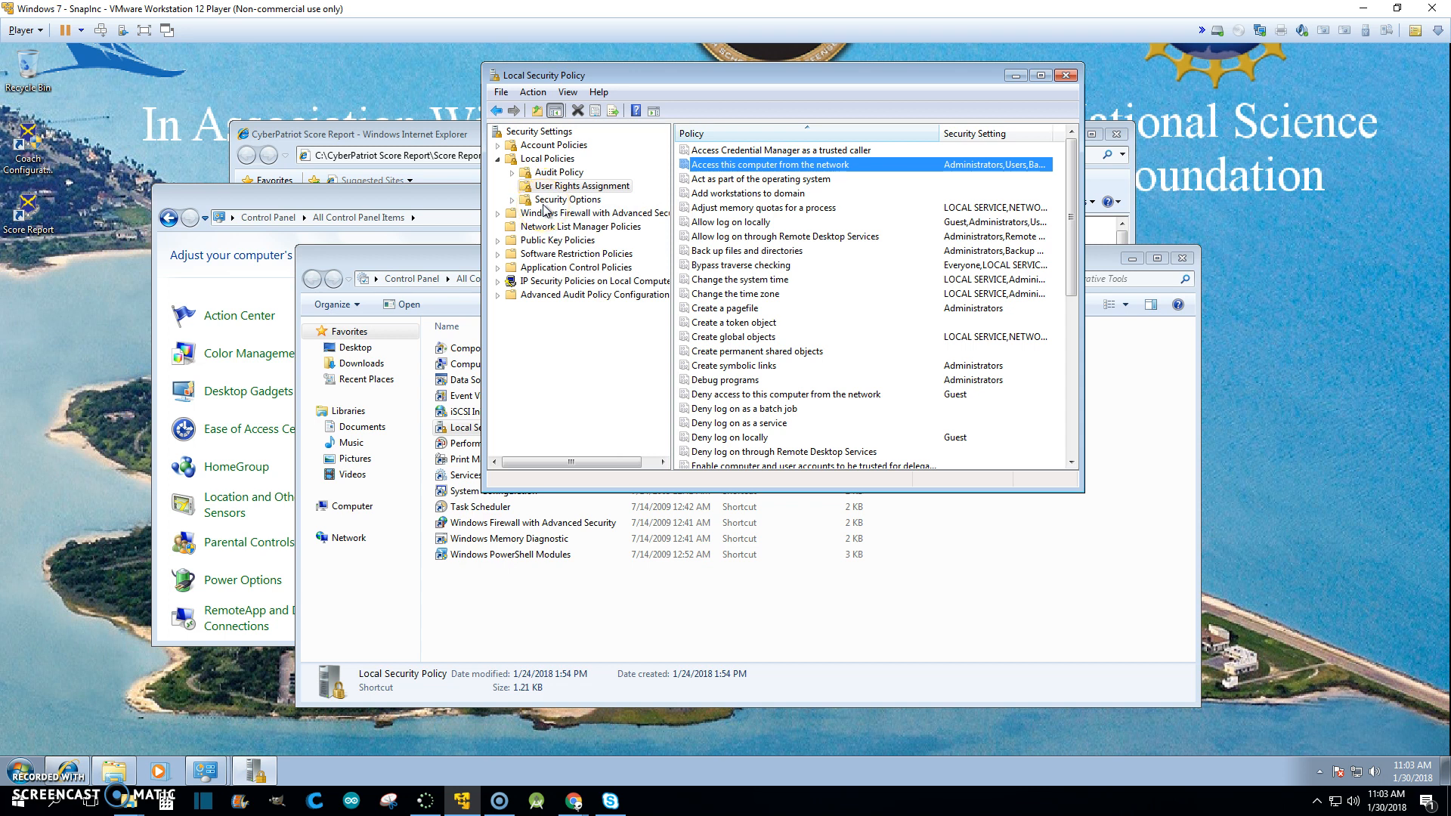
Step: Set the "Audit account logon events" policy to audit both Success and Failure attempts, and apply the change
left_click(511, 174)
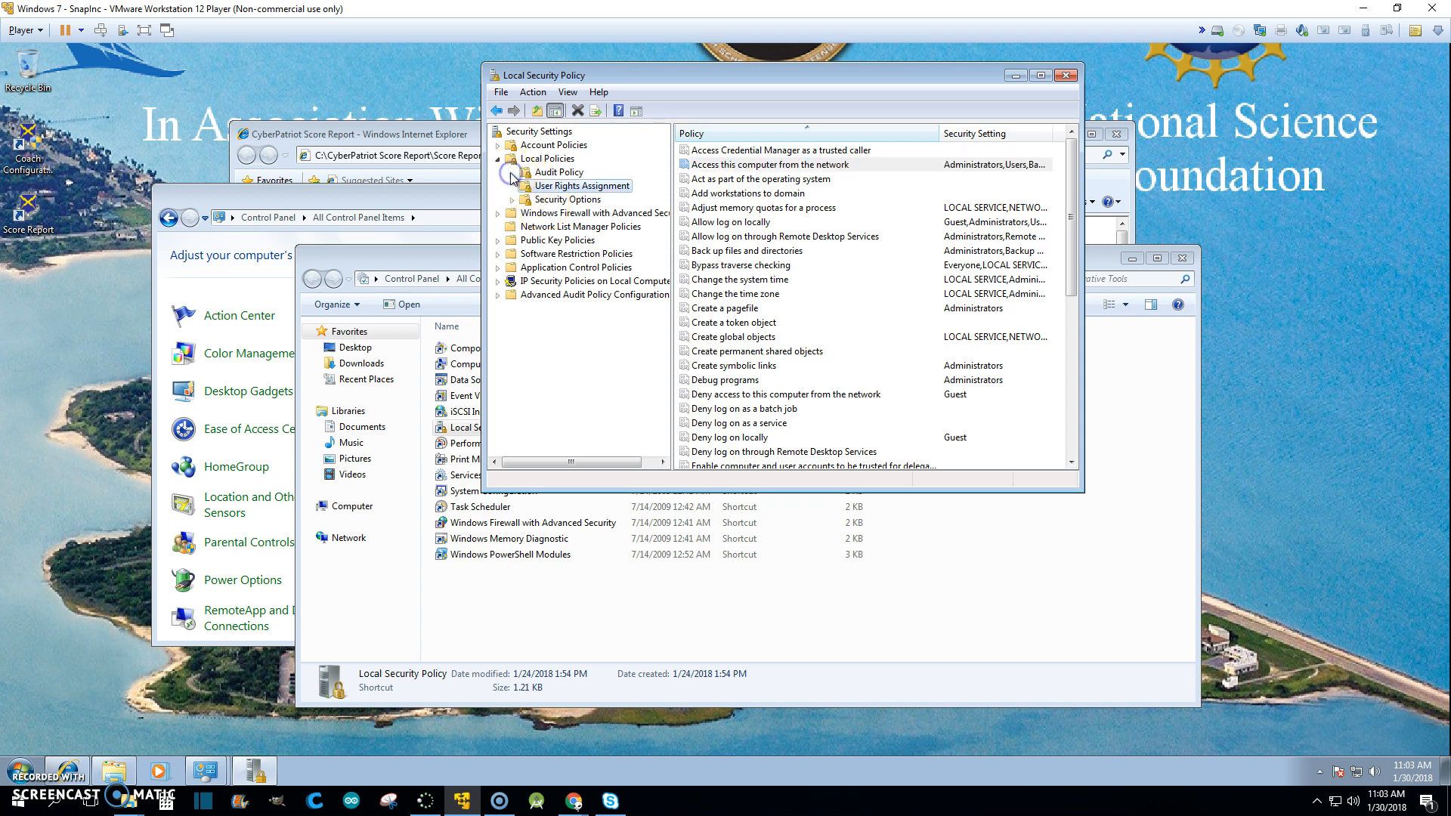
left_click(559, 174)
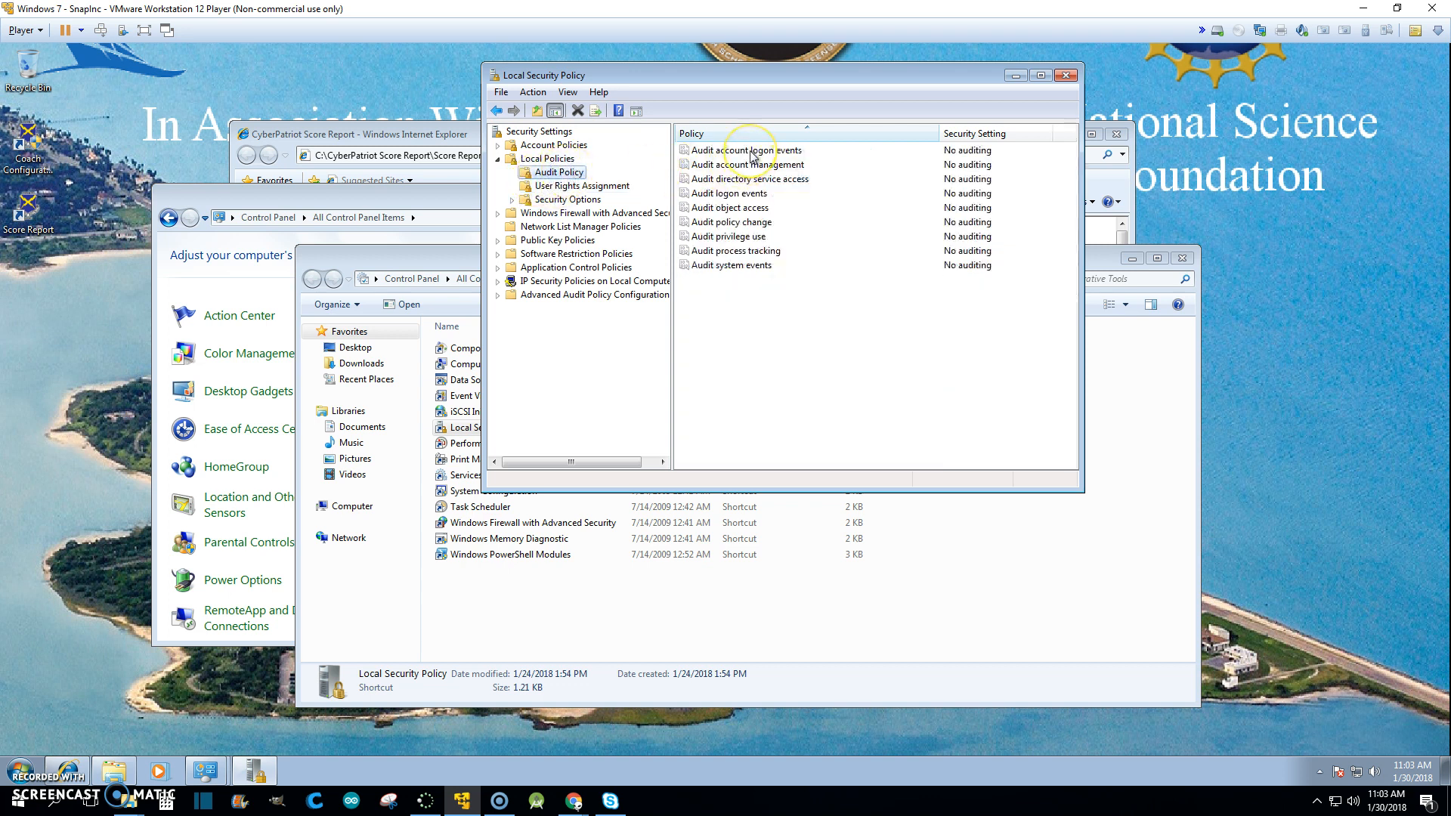
double_click(753, 152)
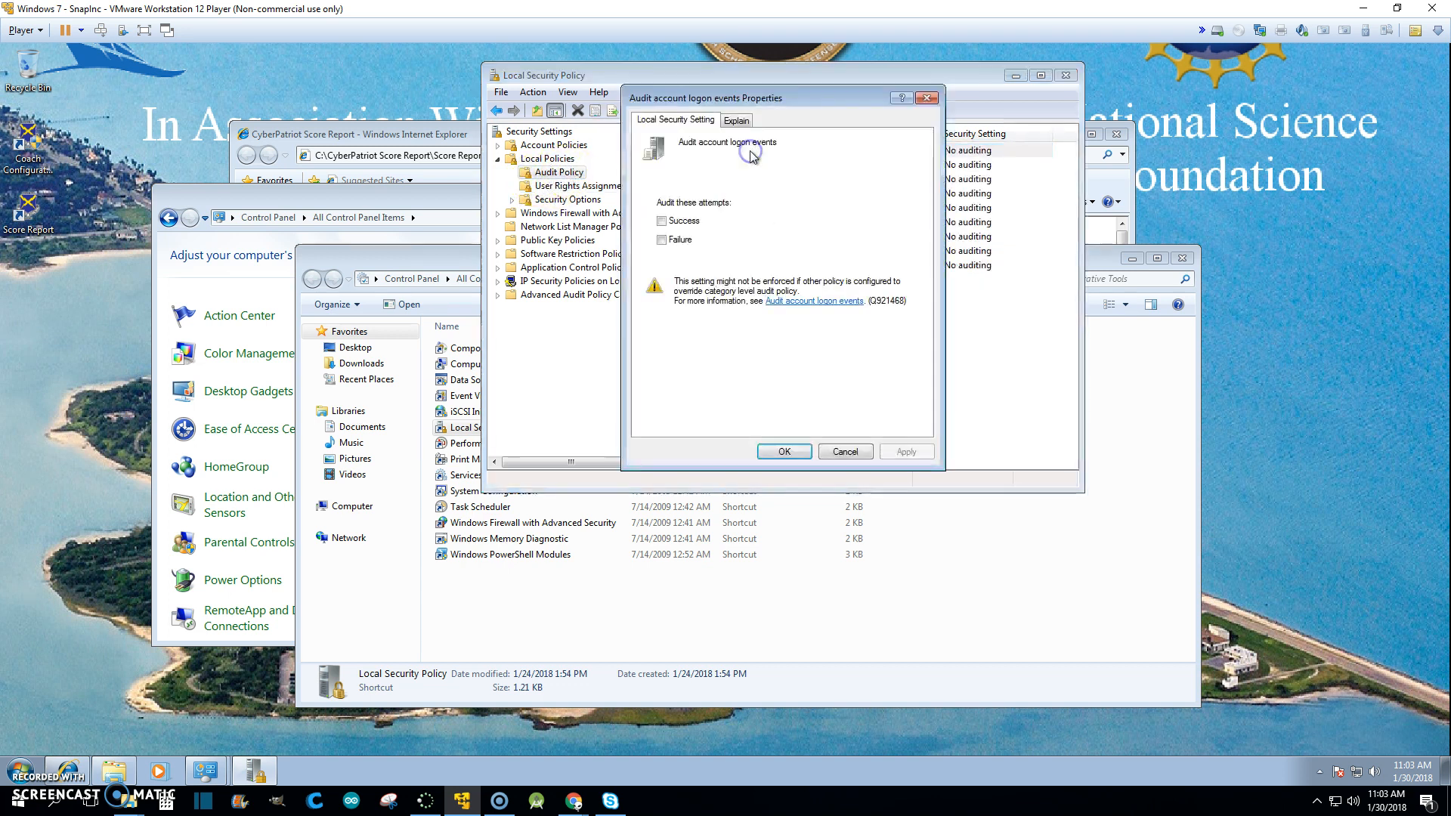
left_click(663, 222)
left_click(906, 451)
left_click(795, 453)
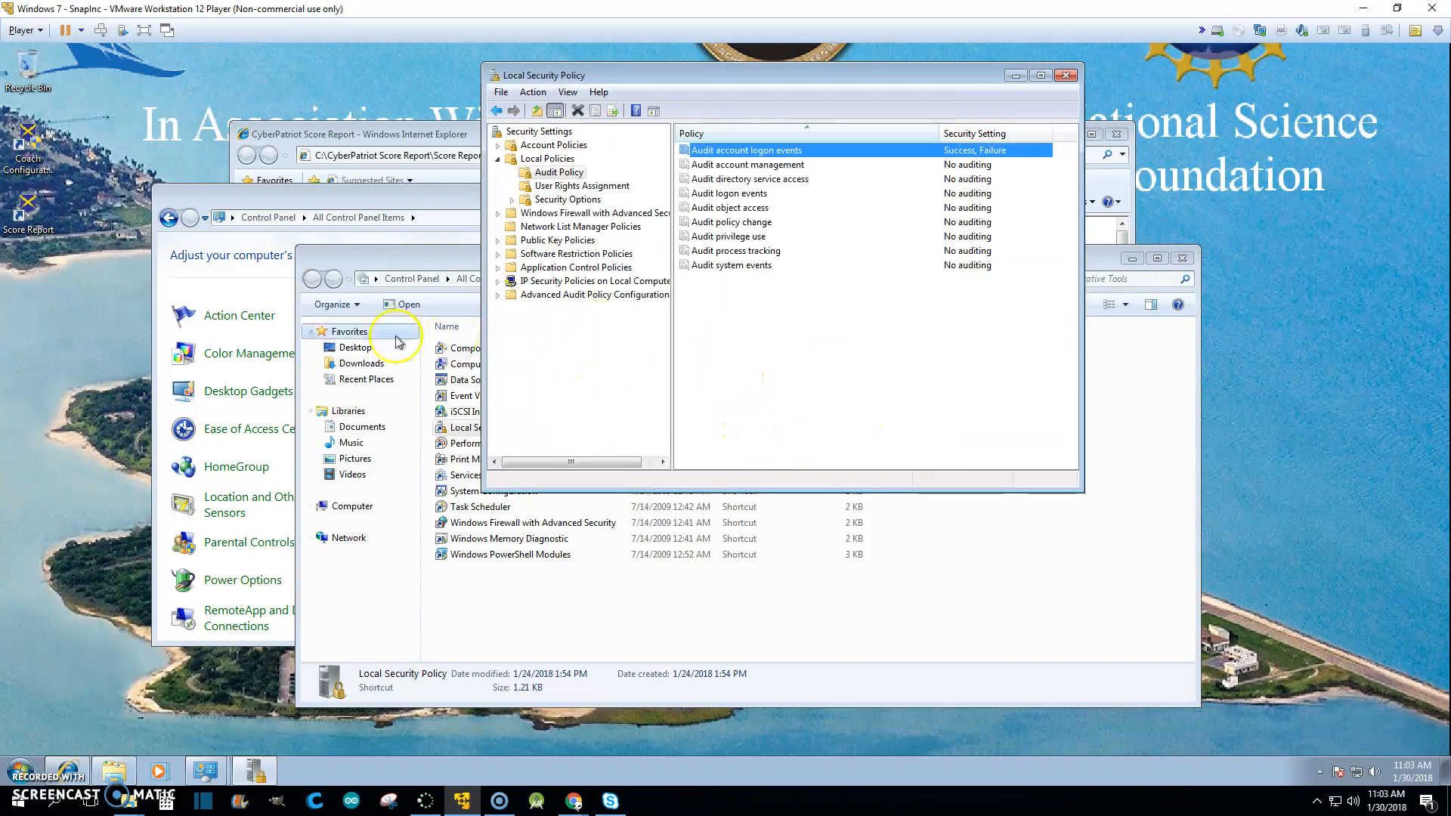
Step: Examine the score and items found in the Score Report, and move it aside to return to Local Security Policy
left_click(288, 136)
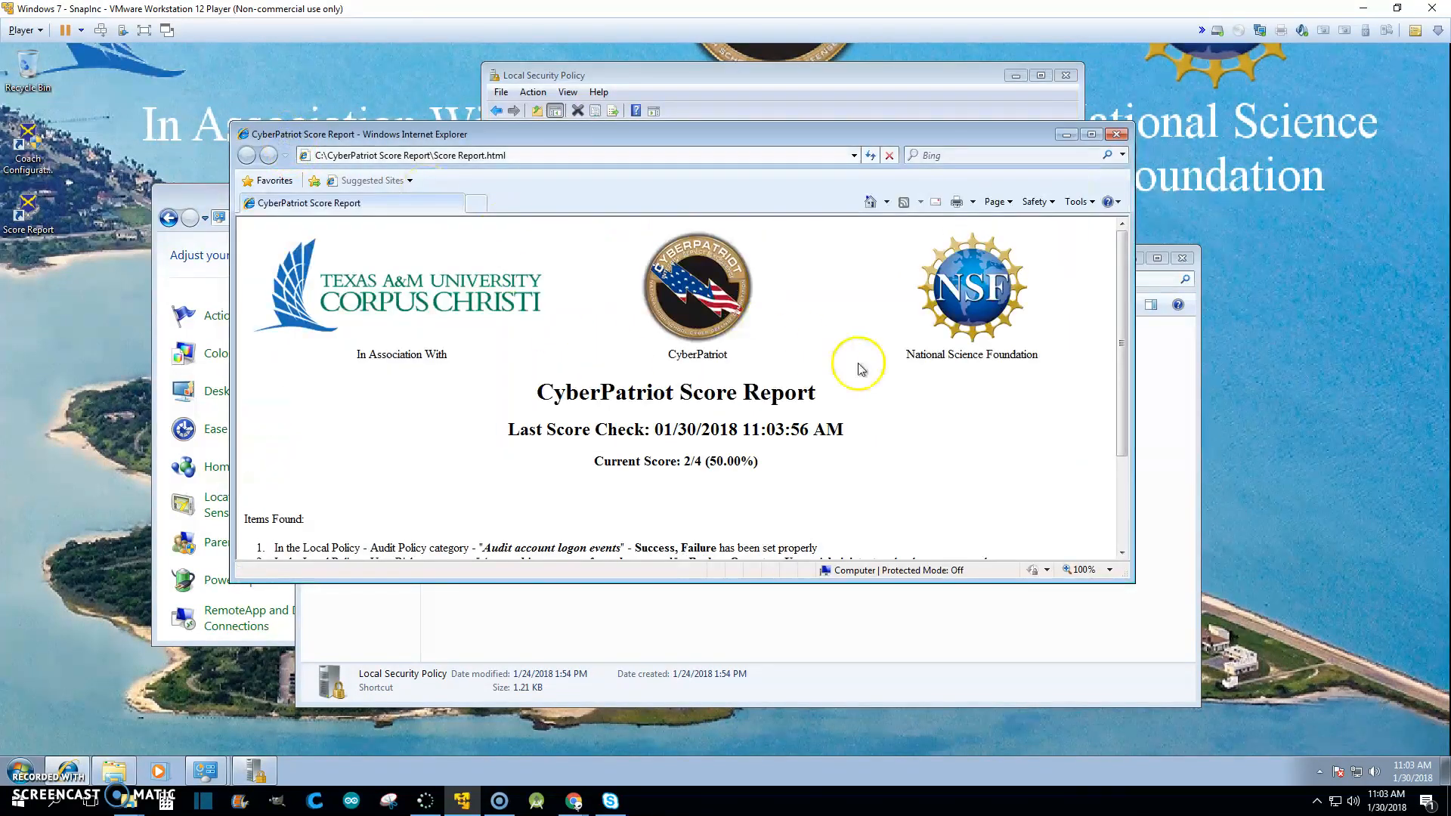
scroll(899, 444, "down", 3)
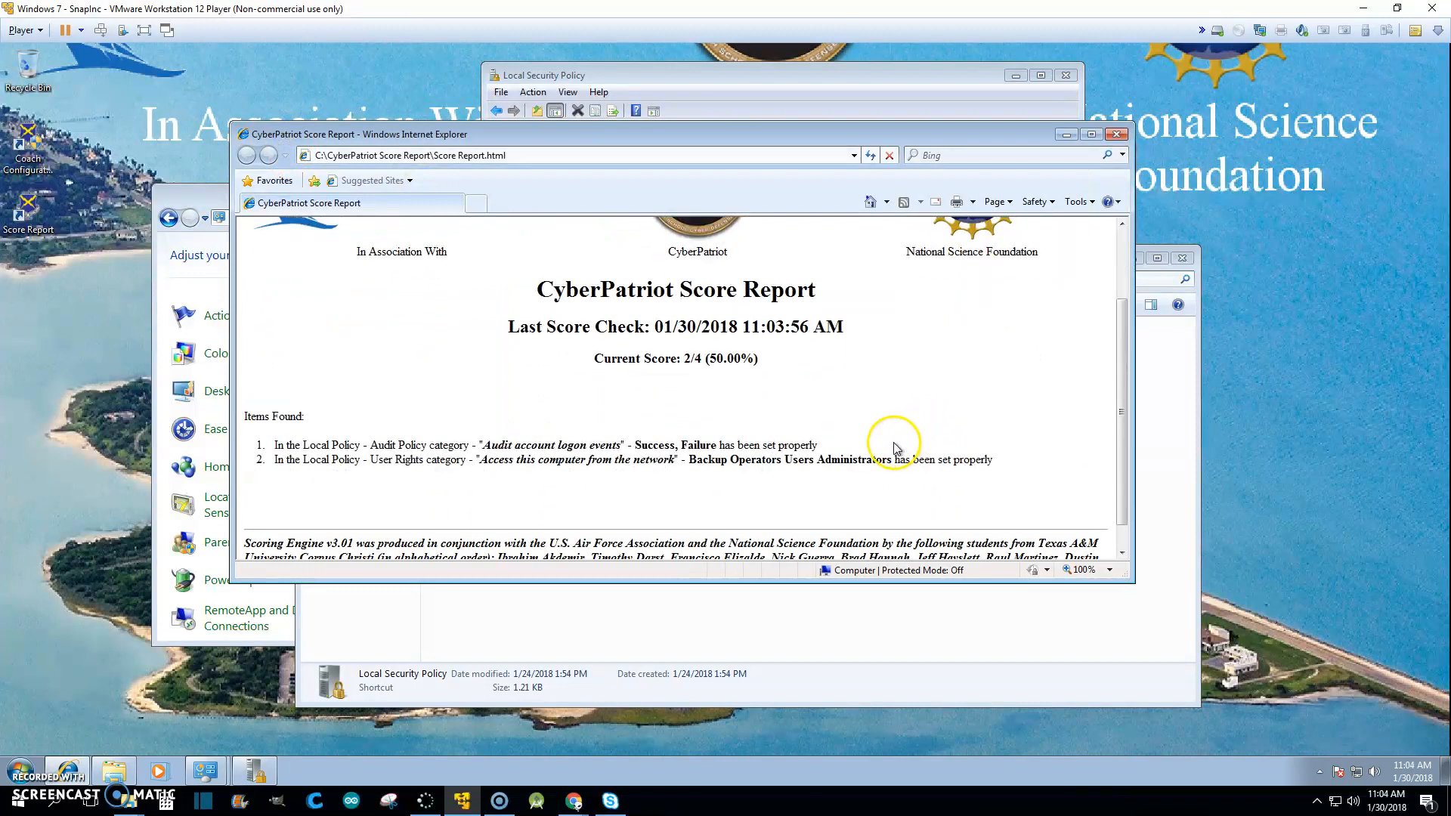
scroll(899, 445, "up", 3)
left_click_drag(1012, 138, 684, 262)
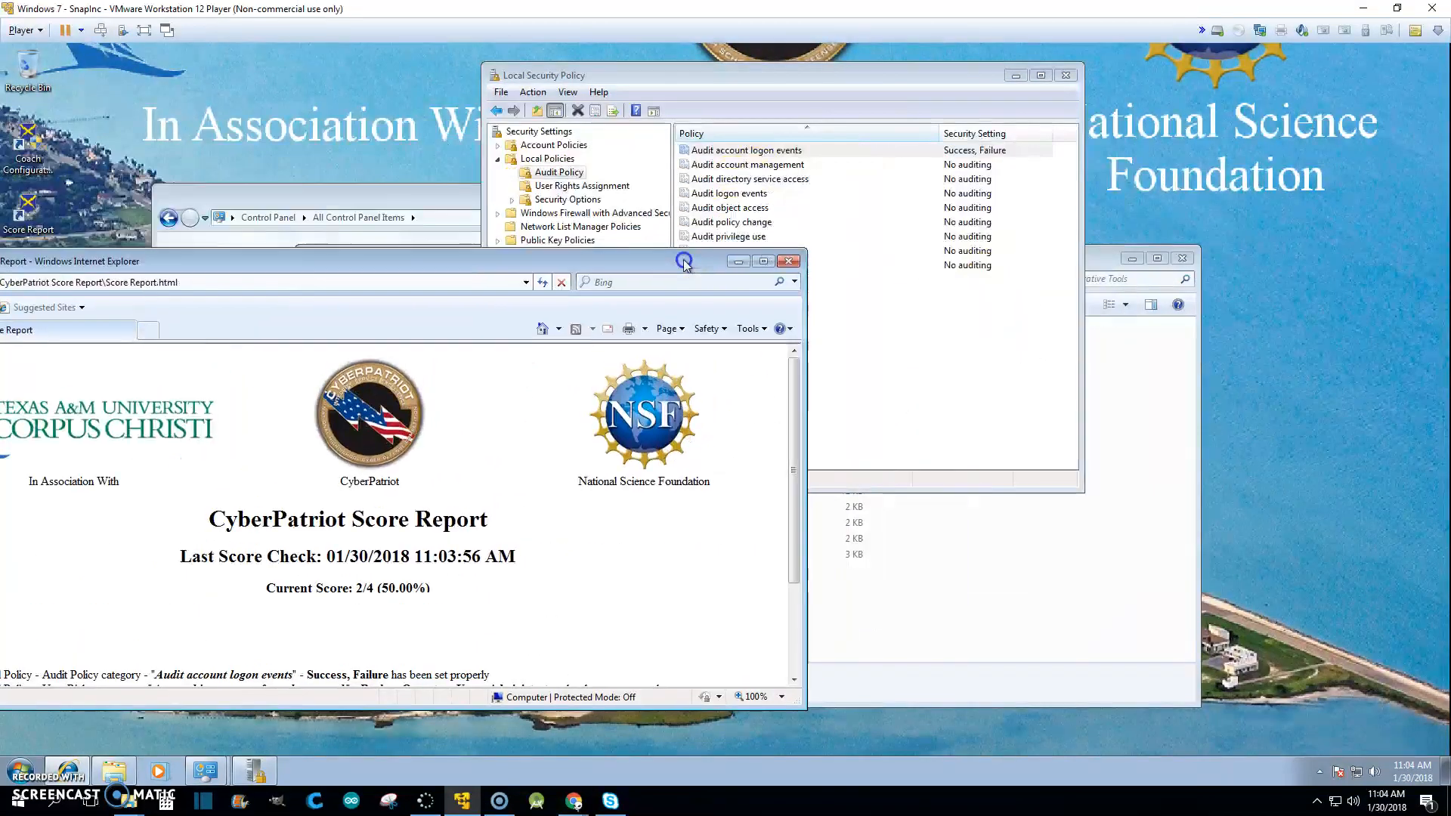
left_click(911, 365)
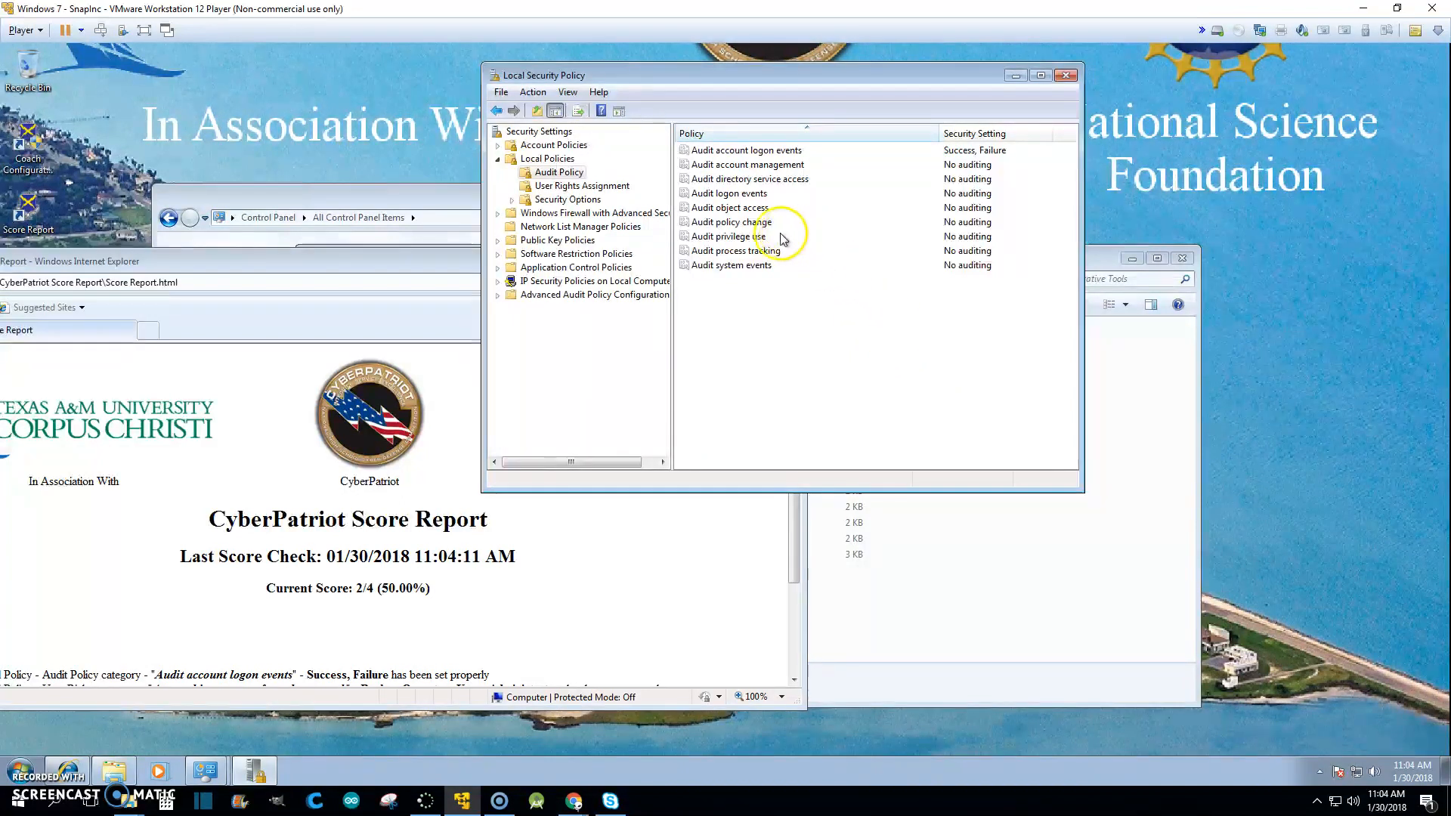
Step: Move the Control Panel window clear of Local Security Policy and set "Accounts: Administrator account status" under Security Options to Disabled
left_click(421, 202)
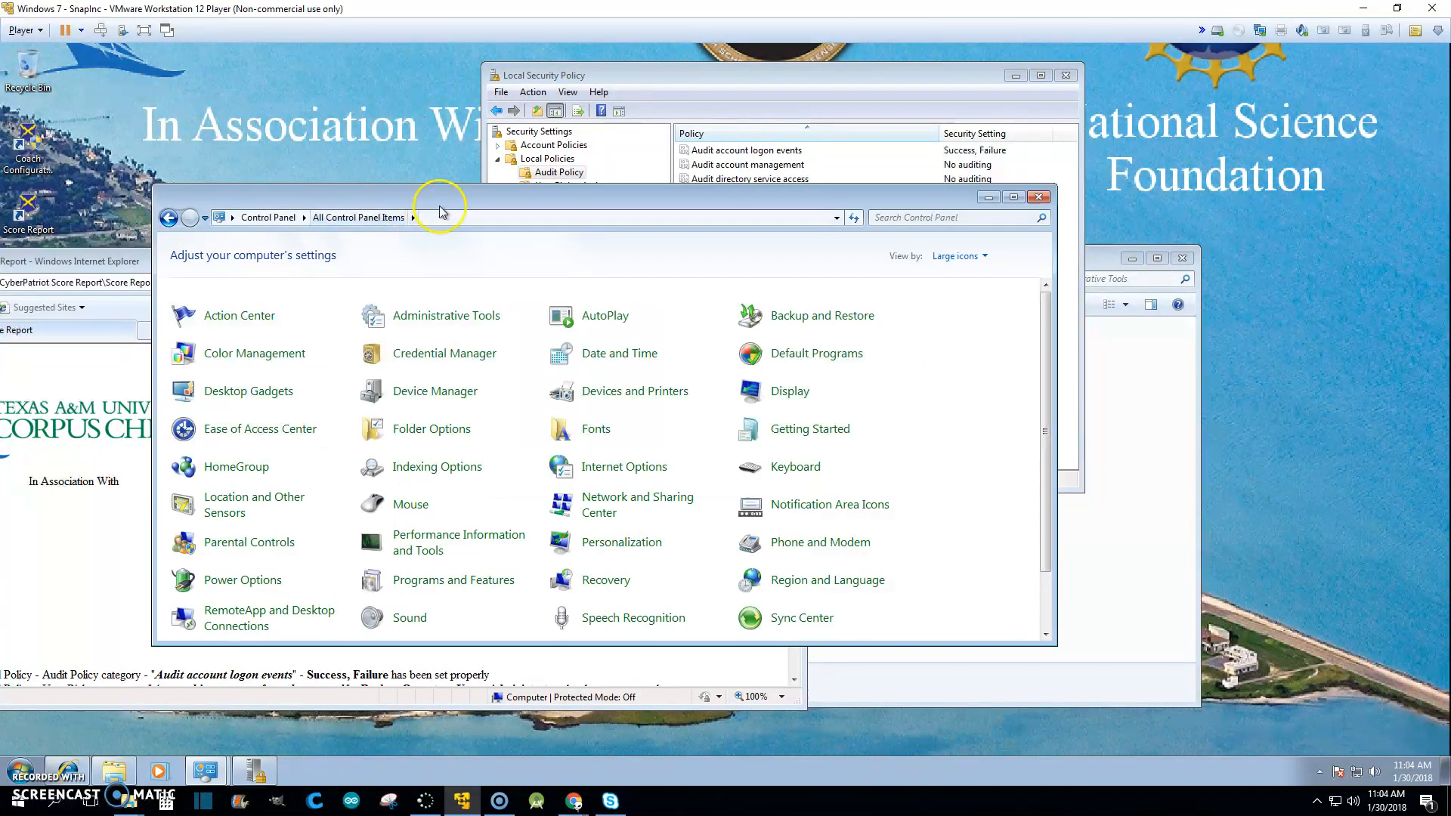
left_click_drag(438, 201, 1277, 441)
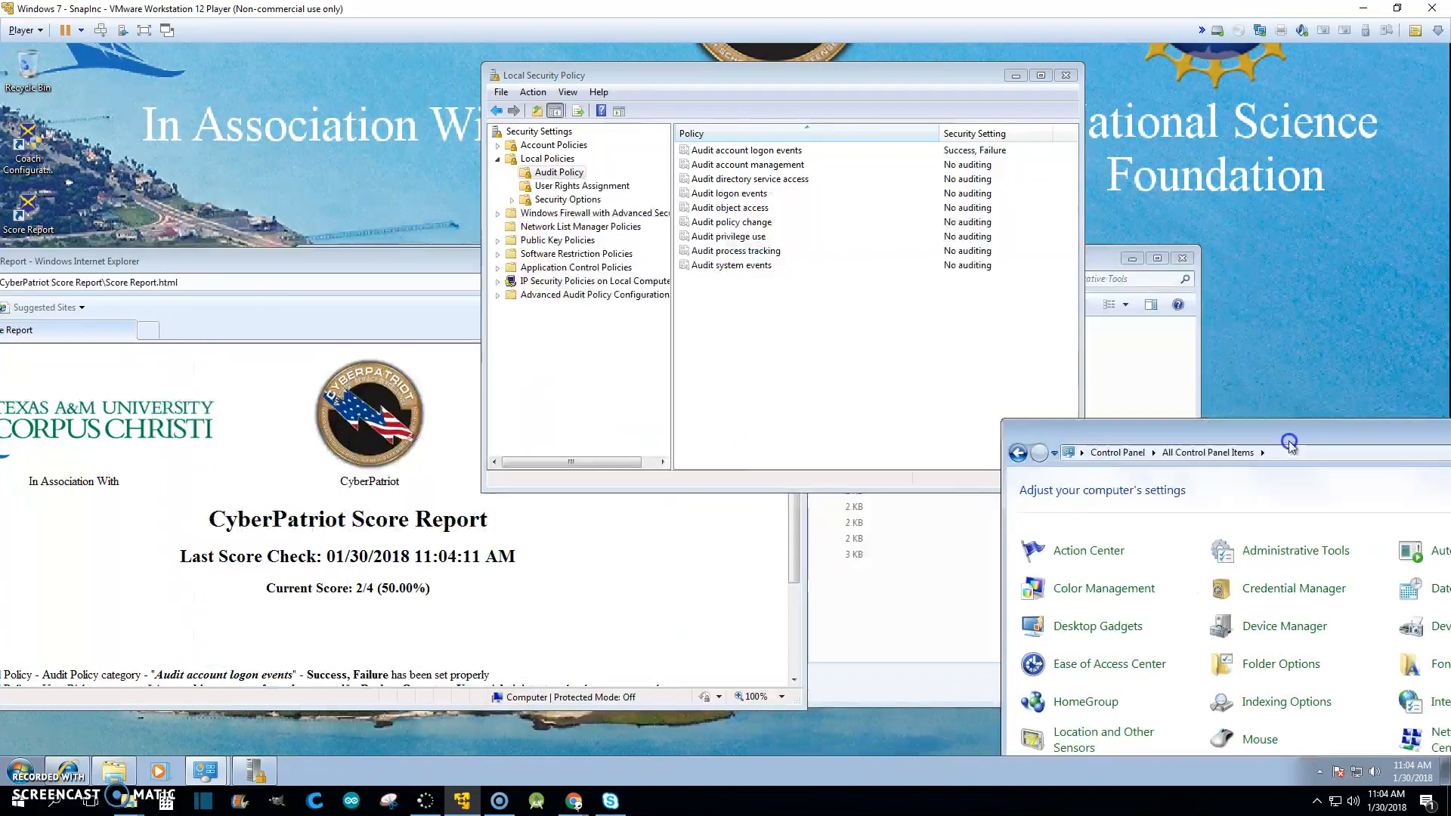
left_click(559, 200)
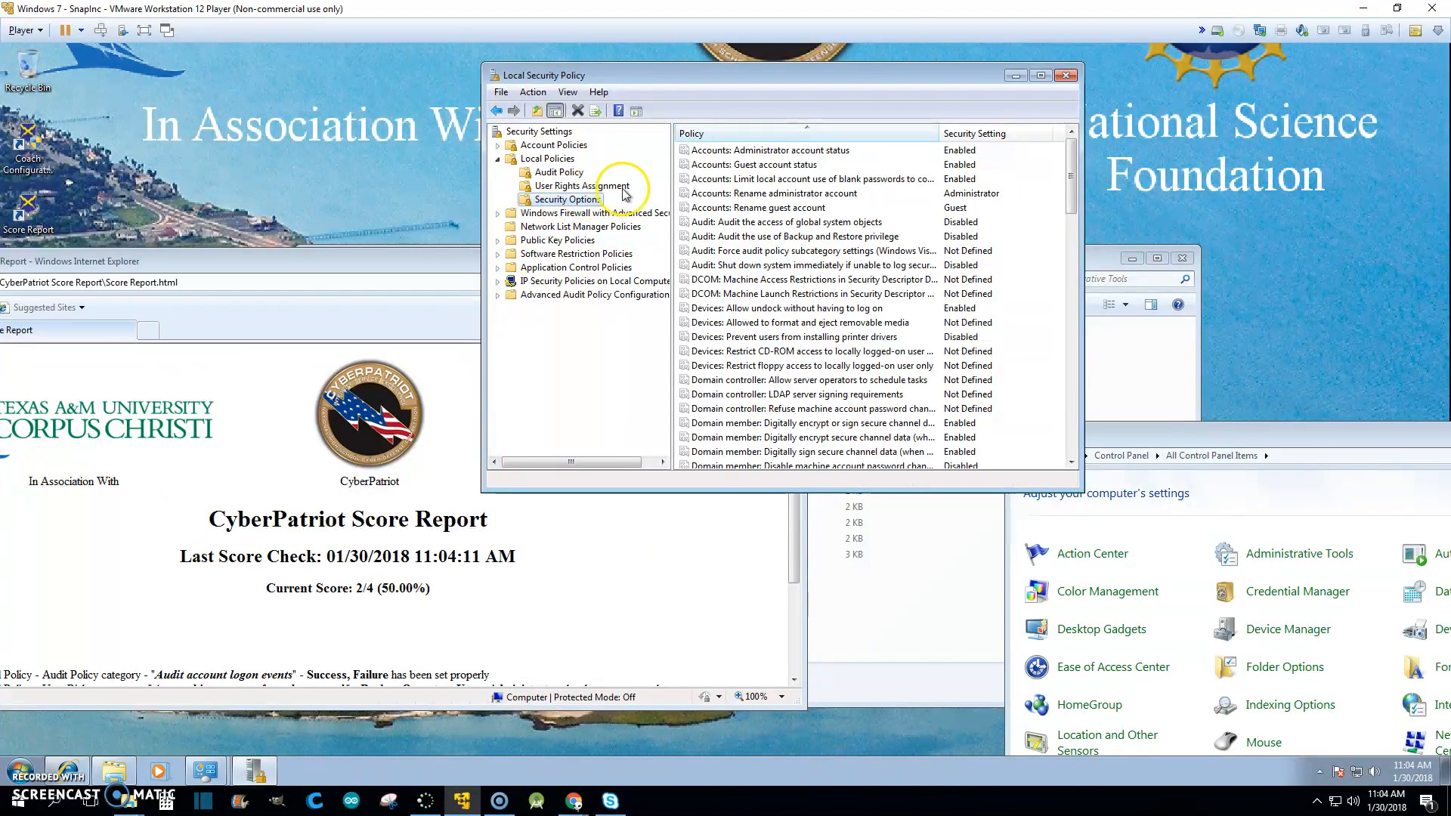
double_click(733, 151)
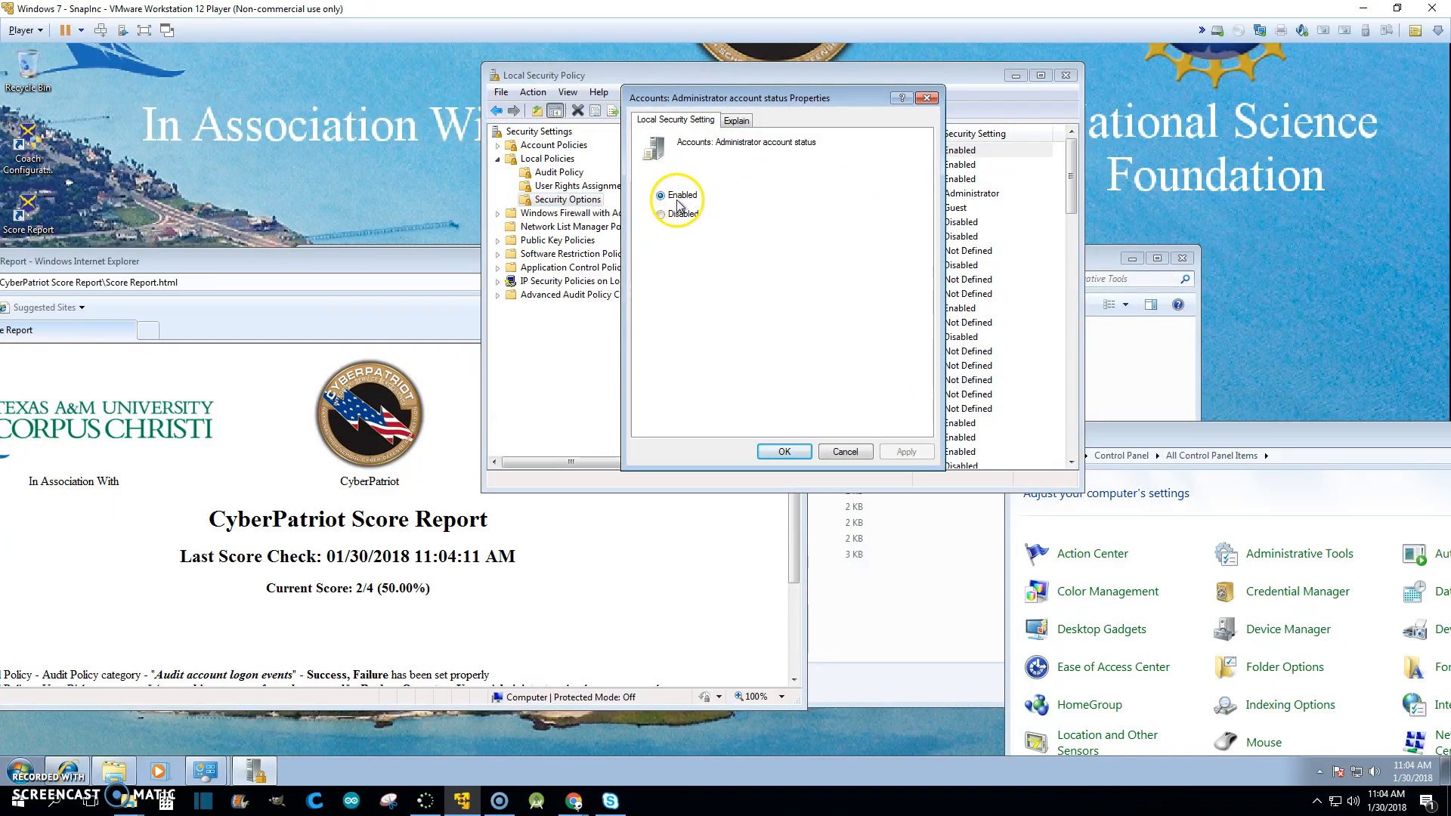
left_click(661, 215)
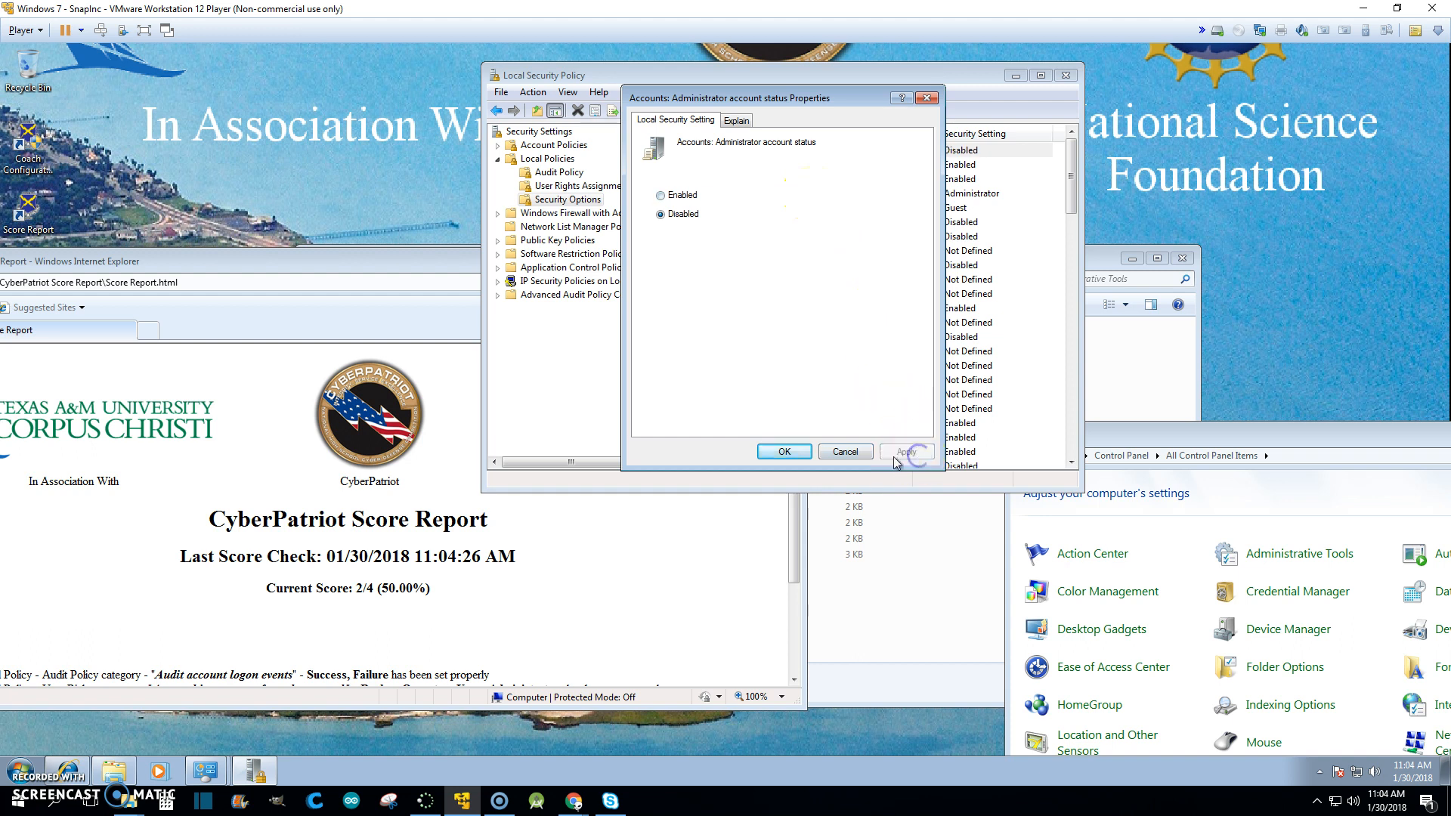
left_click(788, 454)
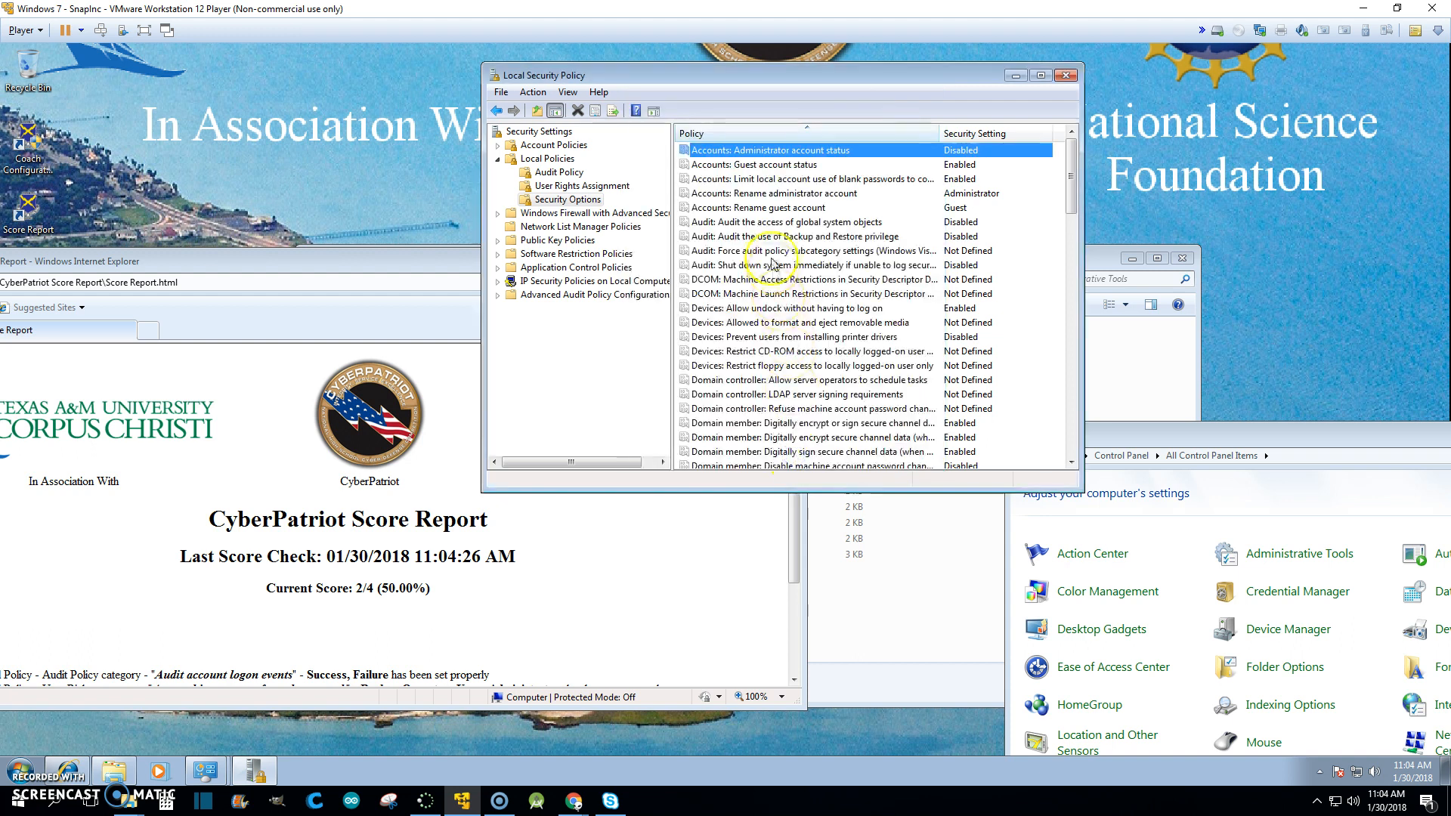
Step: Set the "Accounts: Guest account status" security option to Disabled and apply the change
double_click(764, 165)
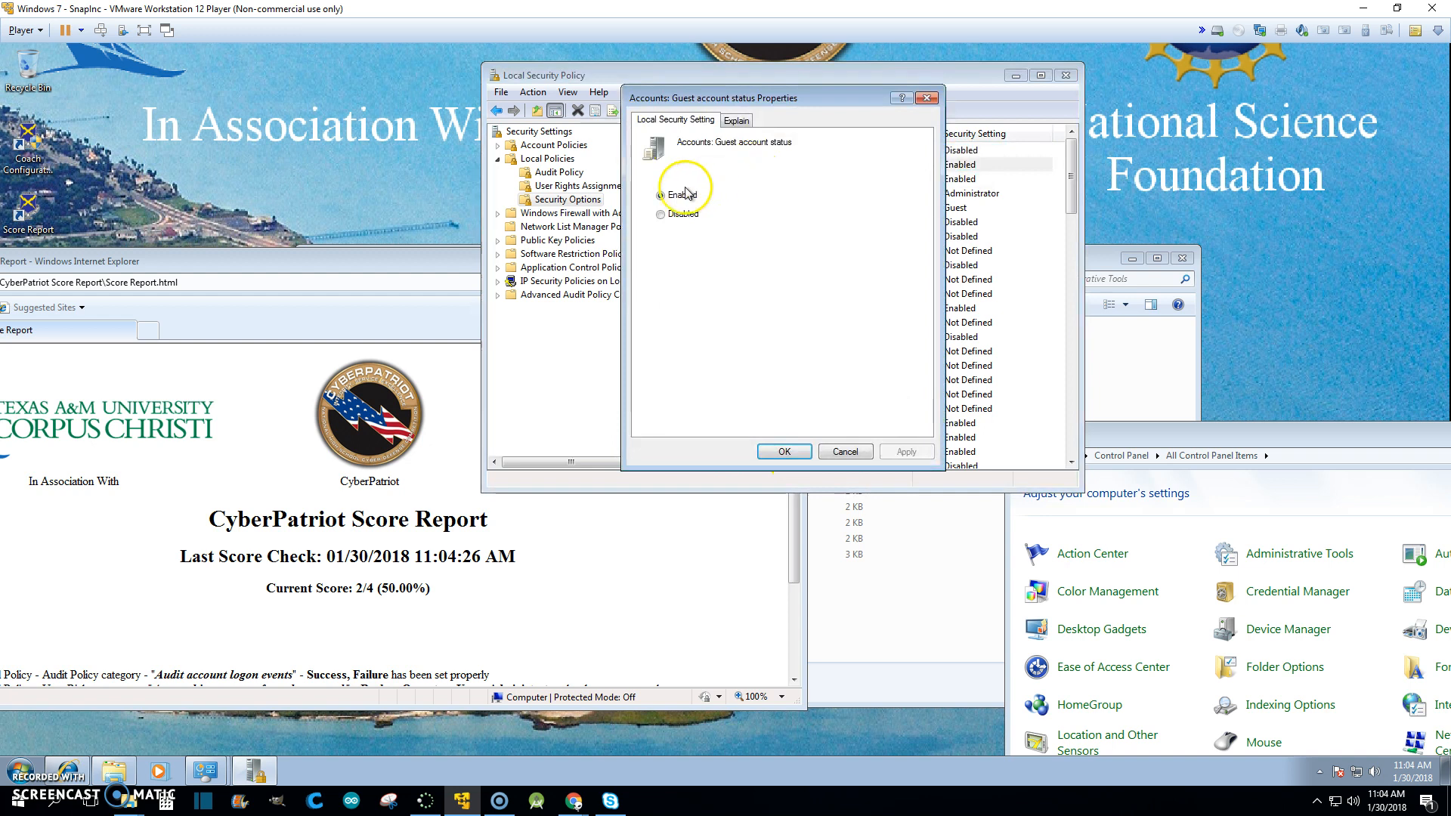
left_click(662, 214)
left_click(906, 452)
left_click(786, 452)
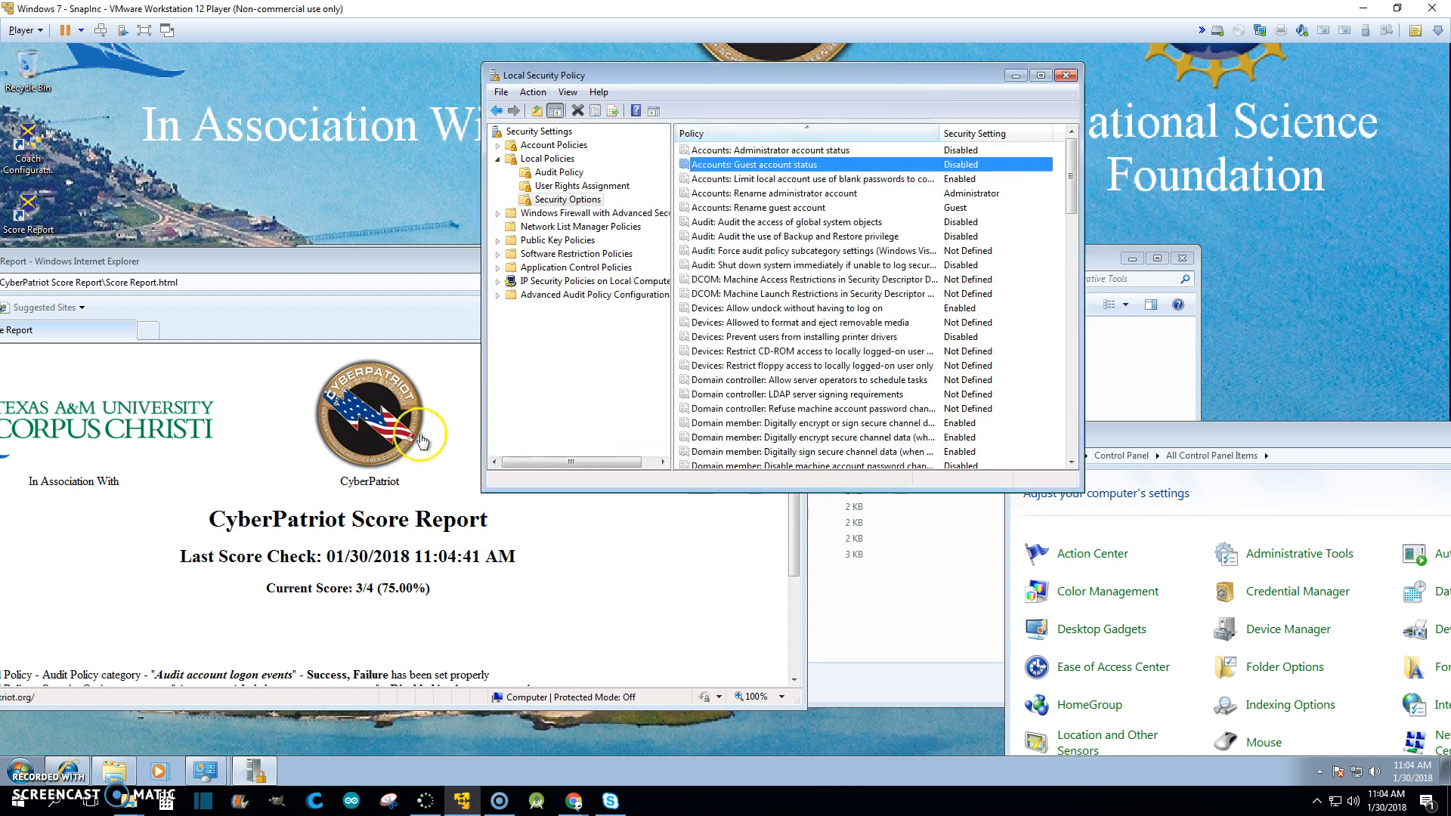
Step: Bring the Score Report forward to check the current score, and shift the Local Security Policy window away from it
left_click_drag(357, 270, 455, 195)
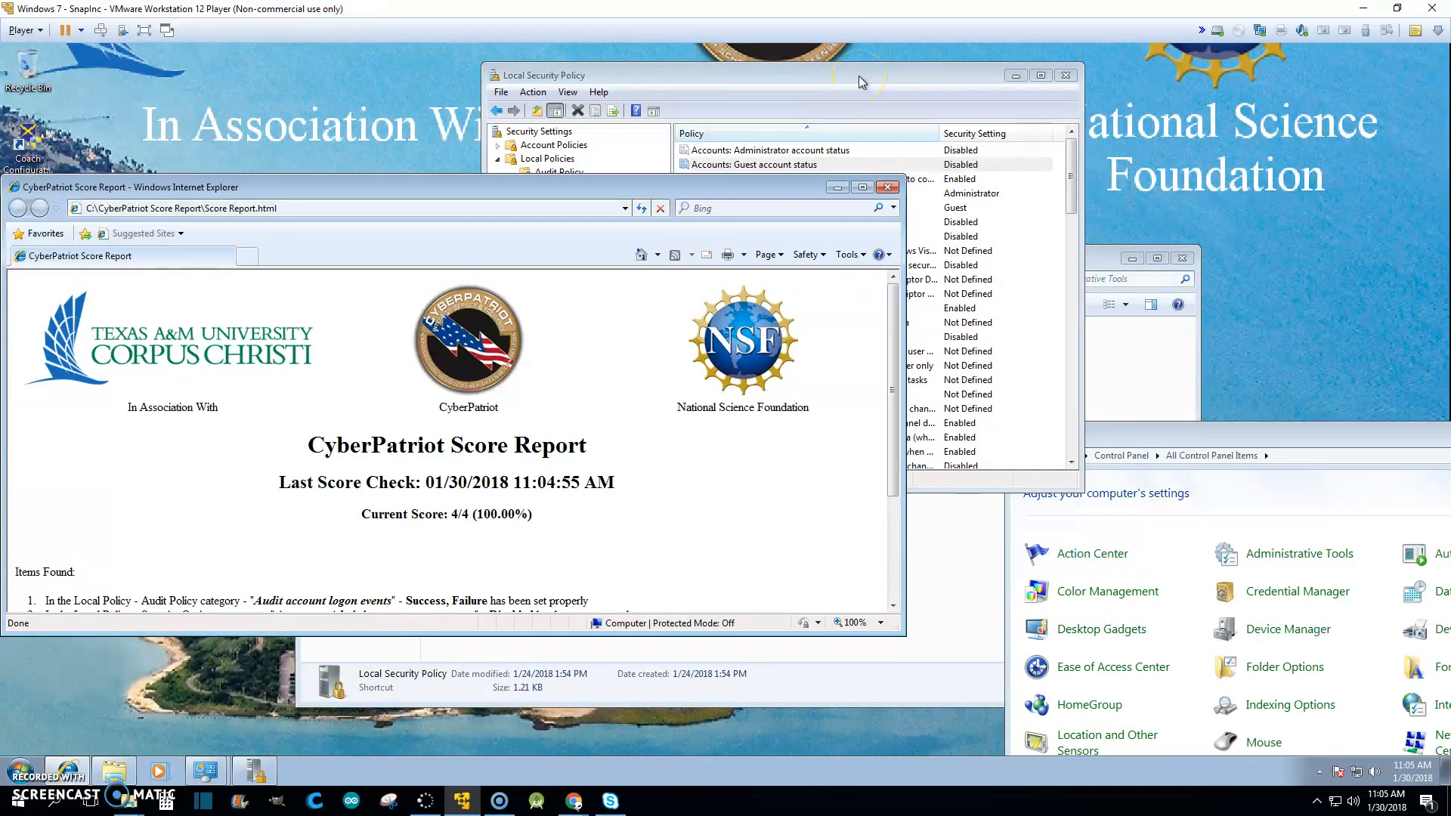
left_click_drag(858, 75, 1003, 89)
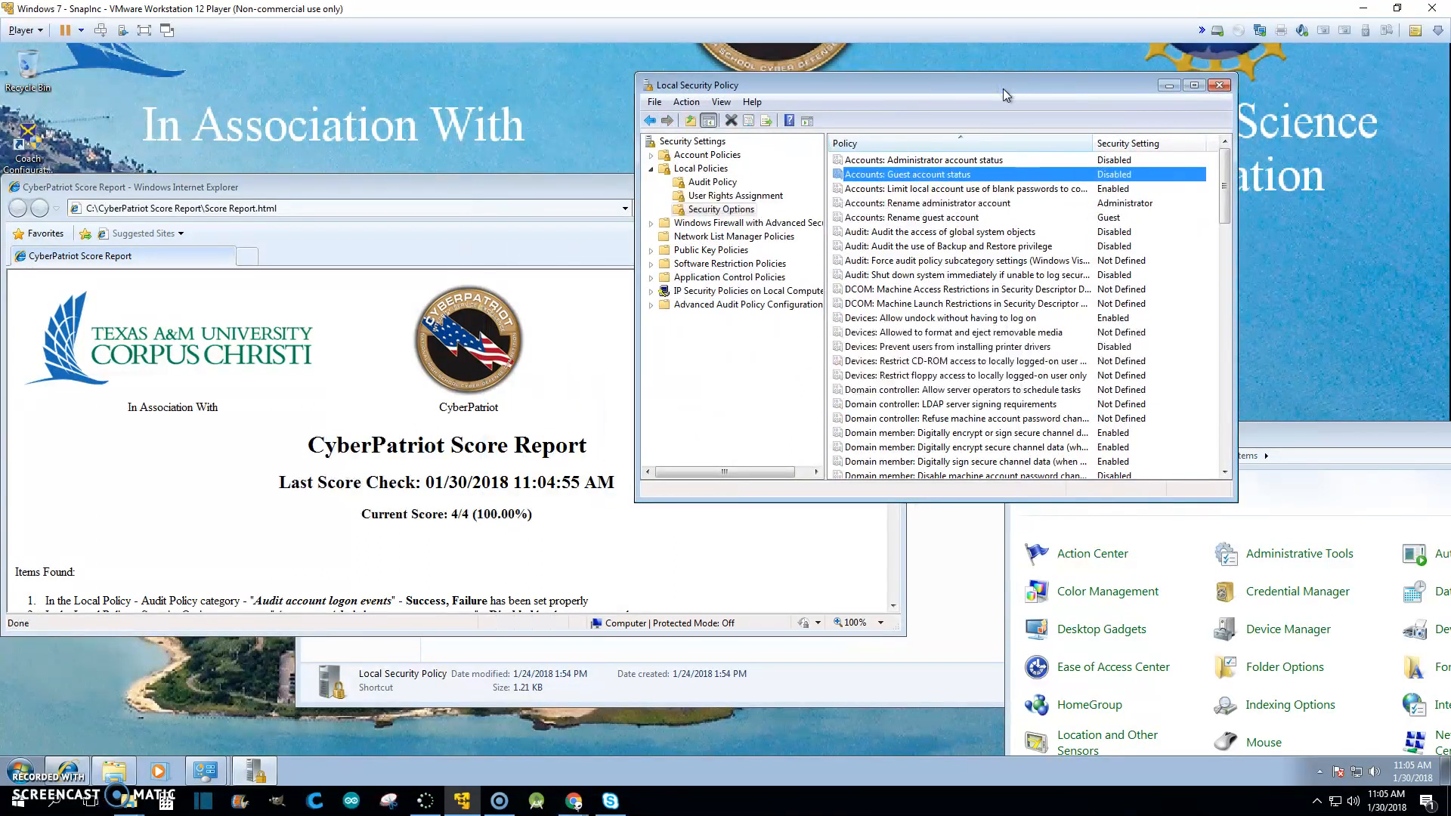